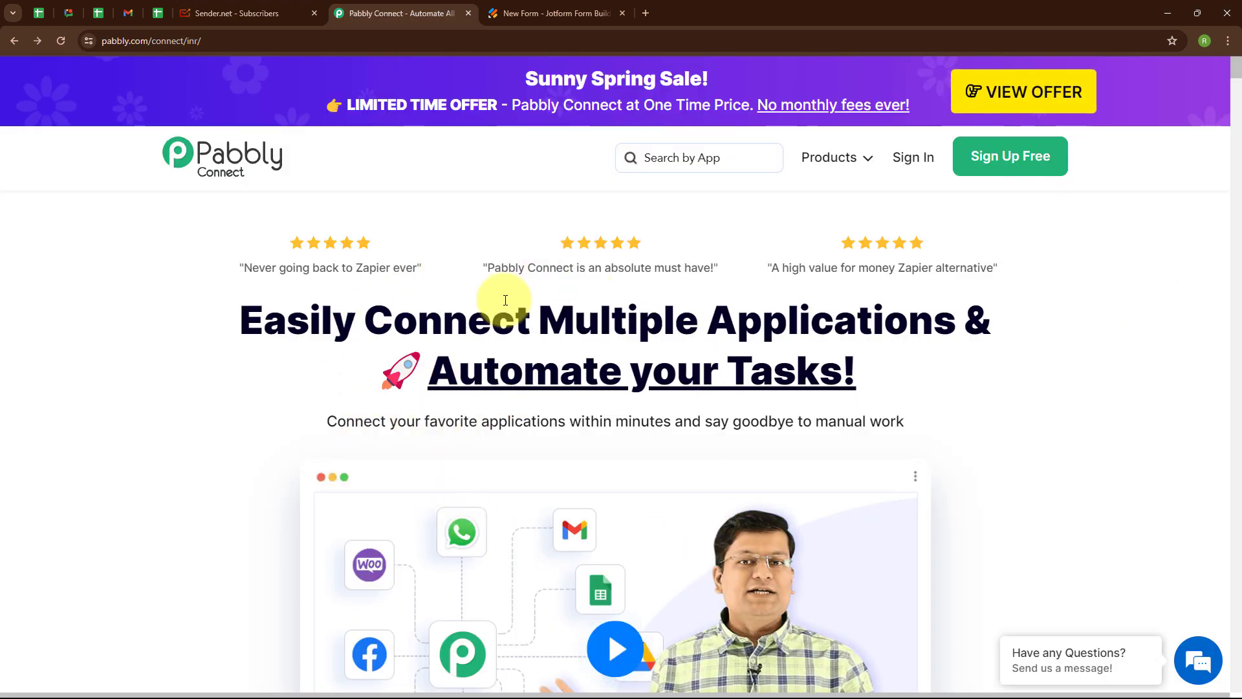
- Sign in to the Pabbly account and launch Pabbly Connect from the All Pabbly Apps list
left_click(229, 47)
left_click(353, 165)
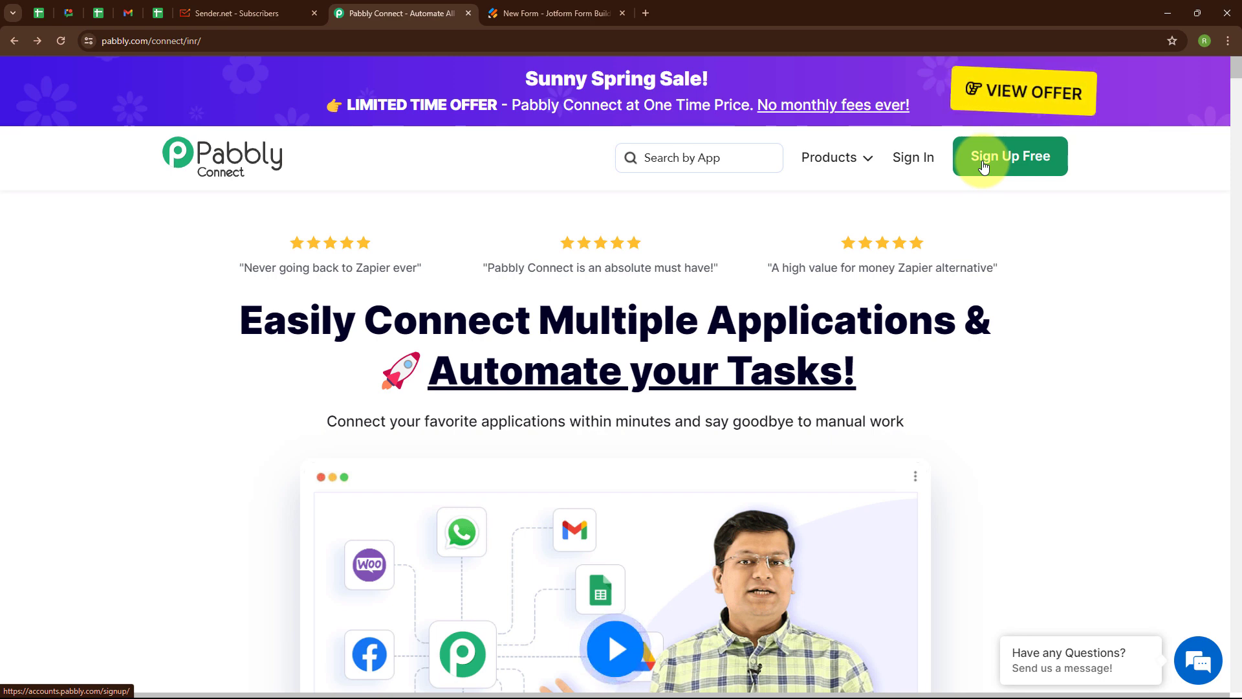
left_click(904, 165)
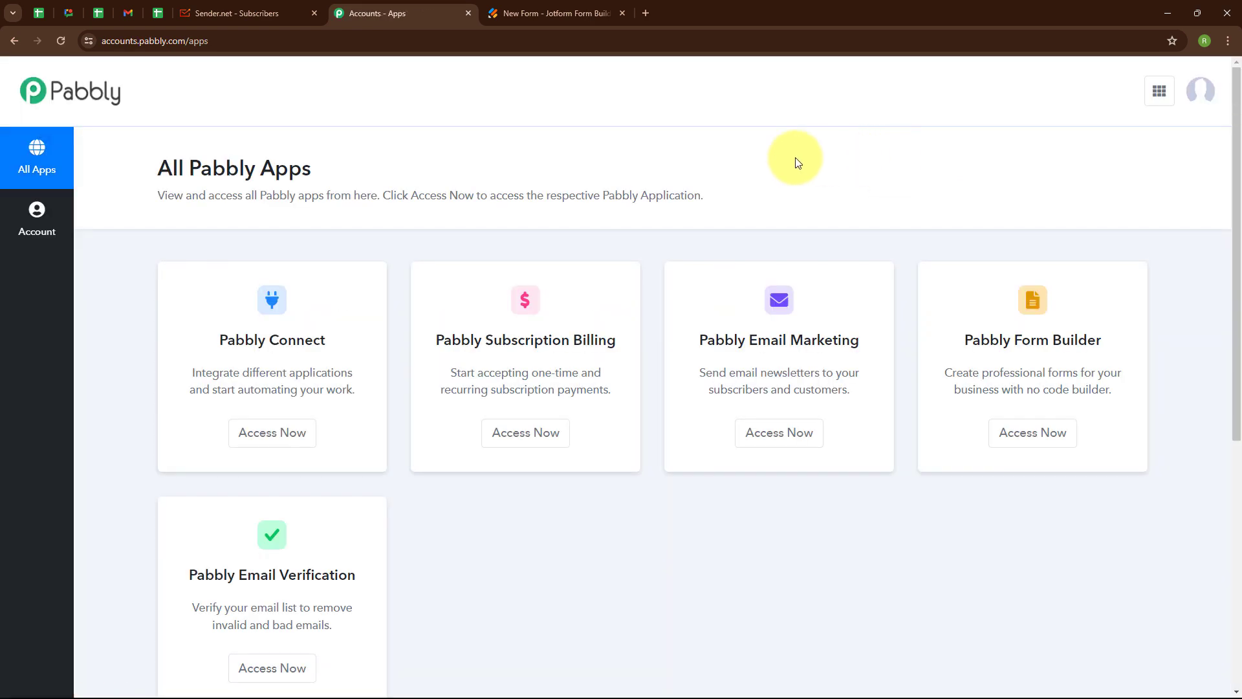
left_click_drag(158, 168, 328, 174)
left_click(469, 172)
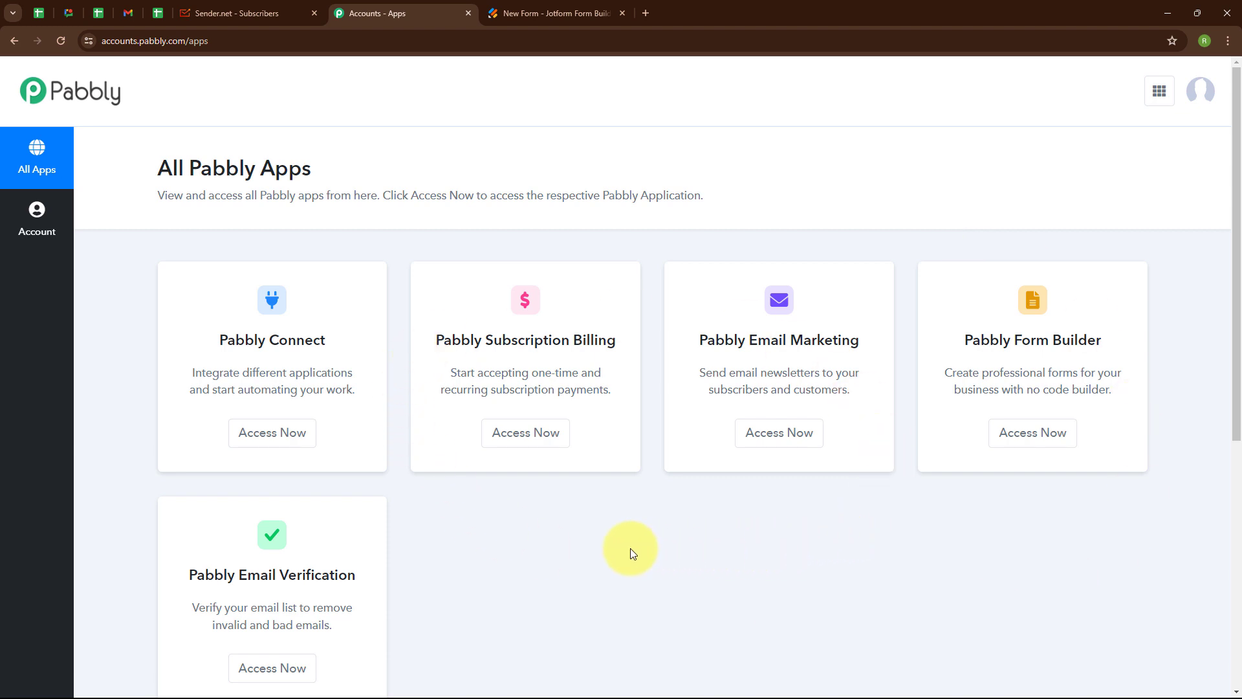
left_click(263, 444)
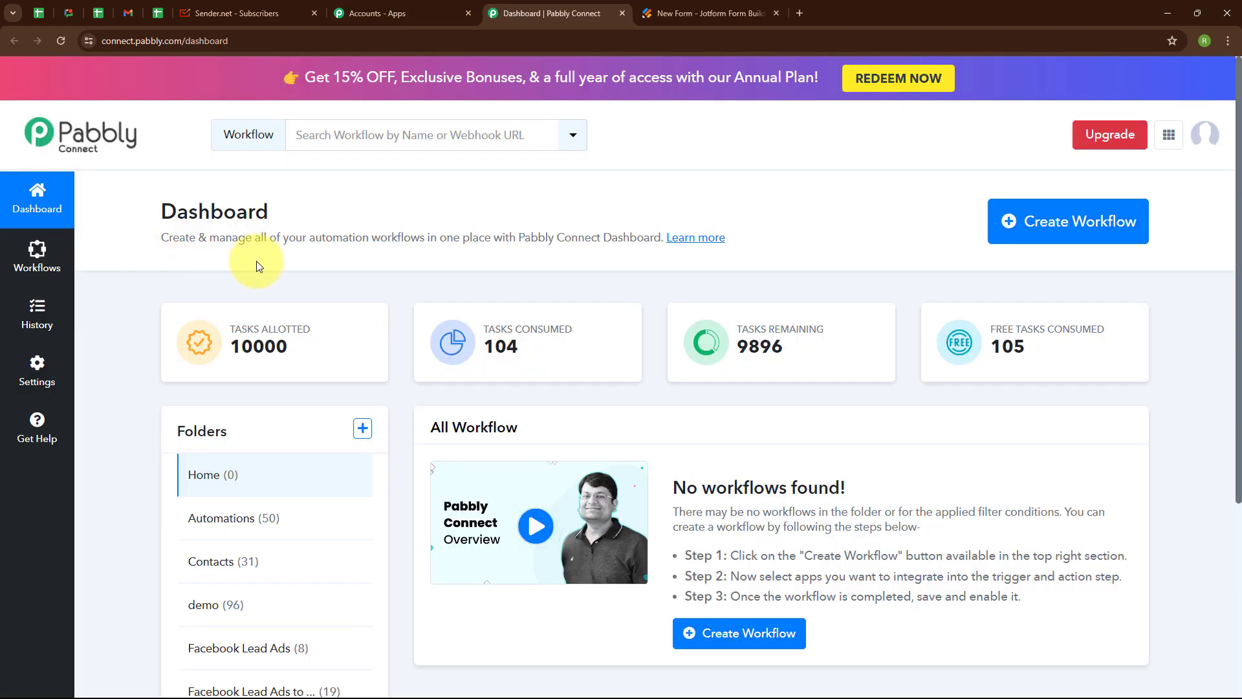
- Create the workflow 'Create Sender Subscribers on Jotform Submission' inside the Automations folder
left_click(1085, 222)
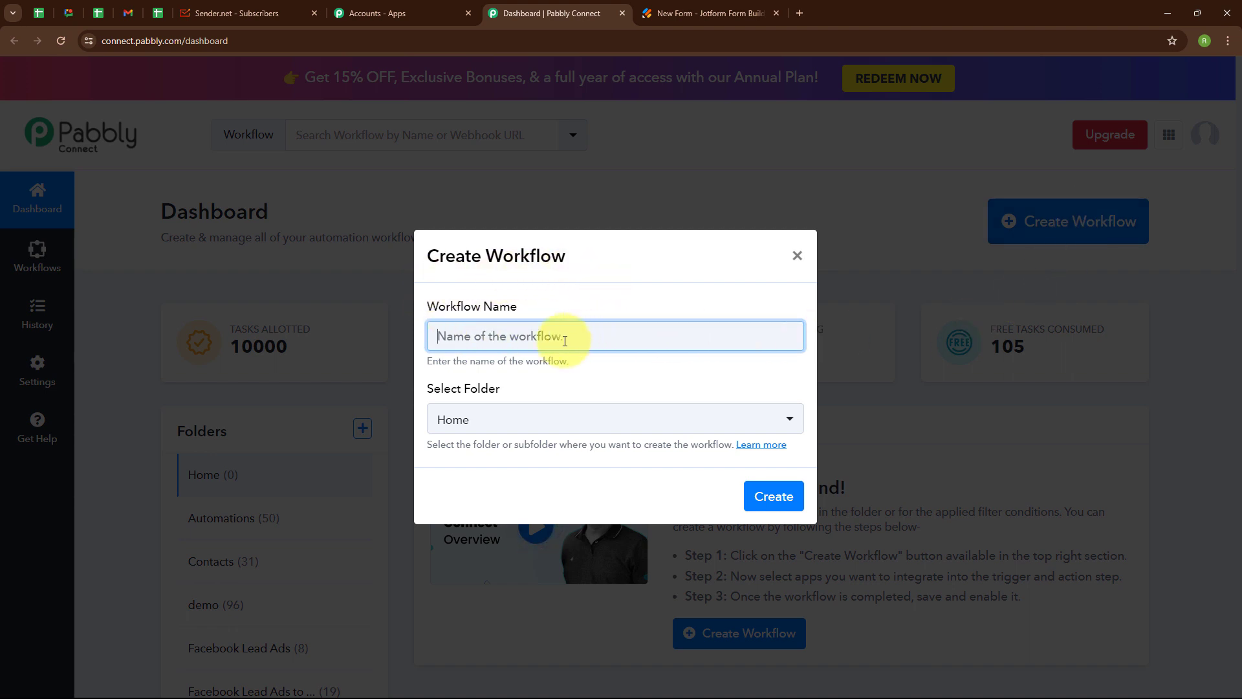
type("Create Sender Subscribers on Jotform Submission")
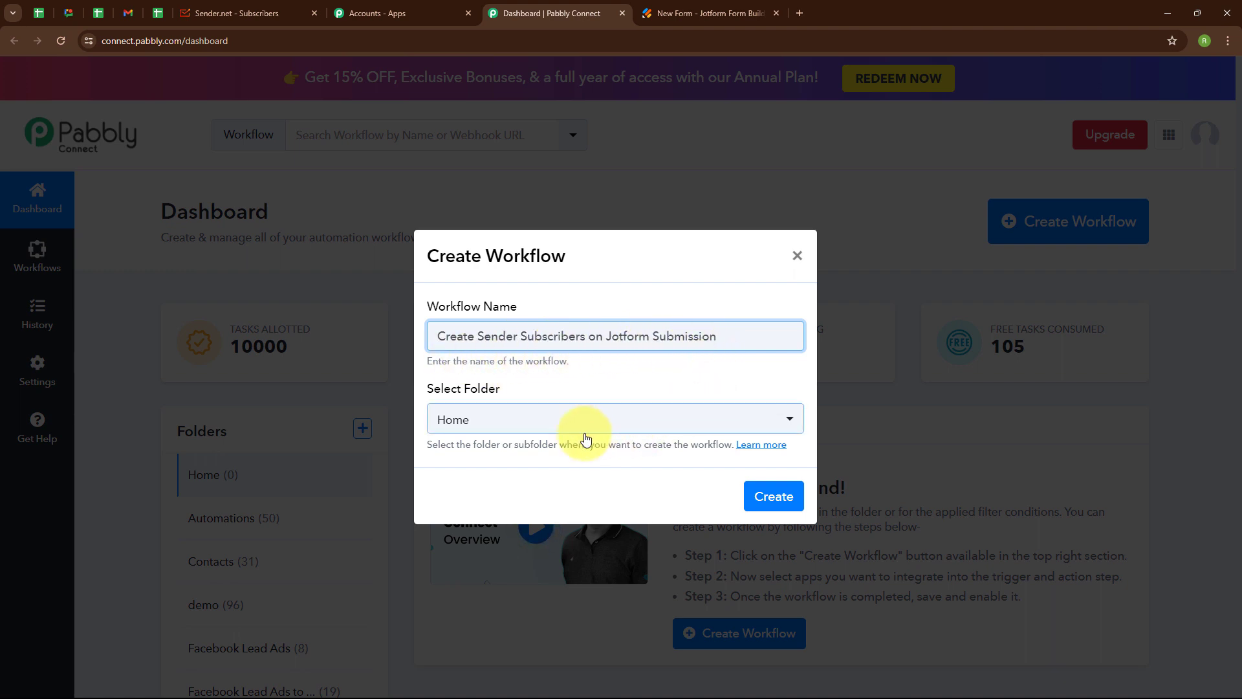
left_click(487, 427)
left_click(486, 194)
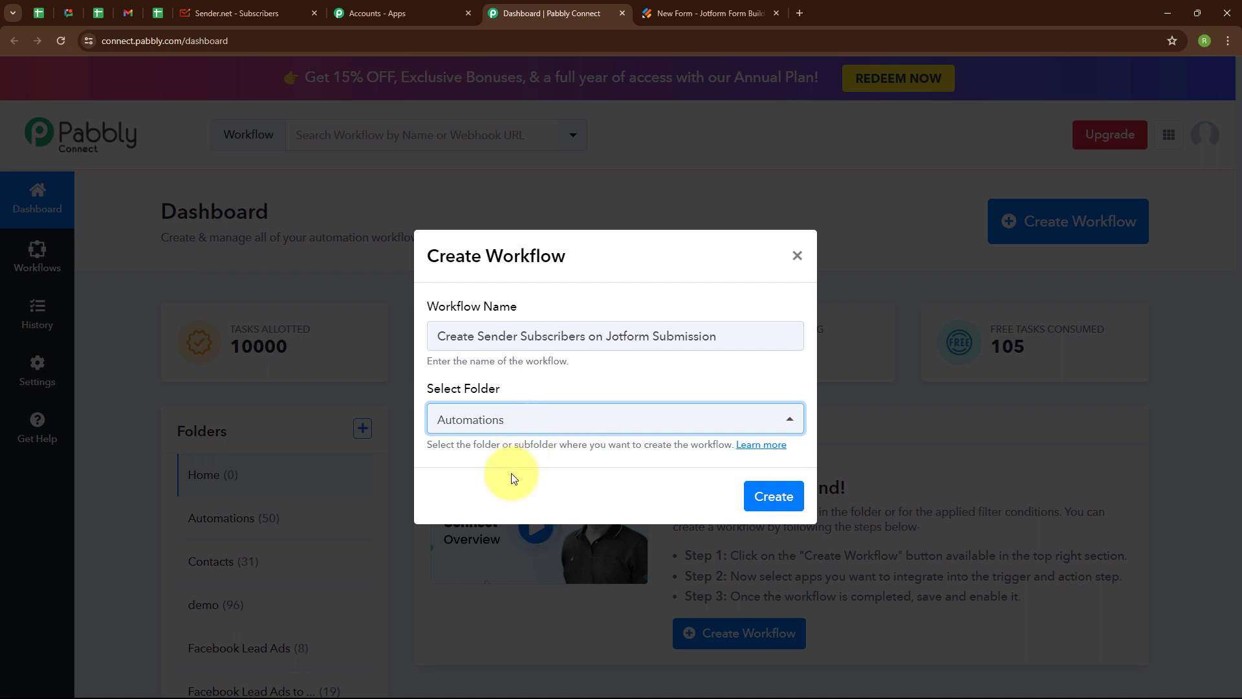
left_click(763, 497)
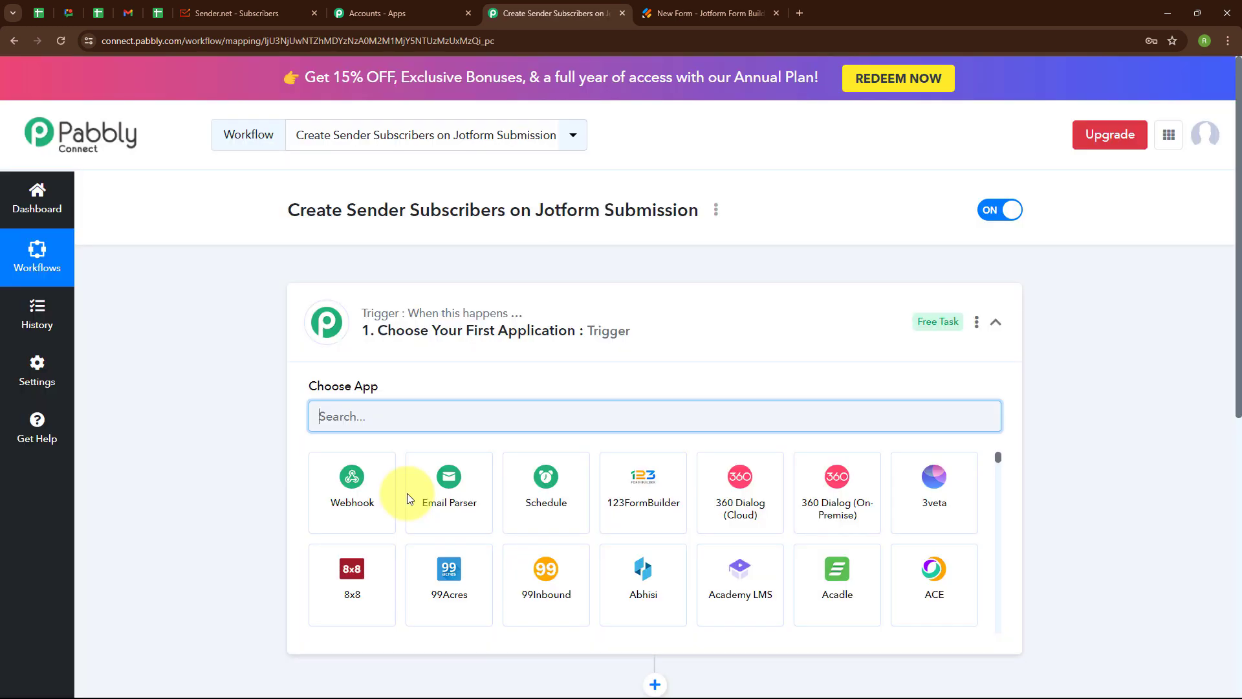
- Set the trigger app to Jotform with the New Response event
left_click(995, 321)
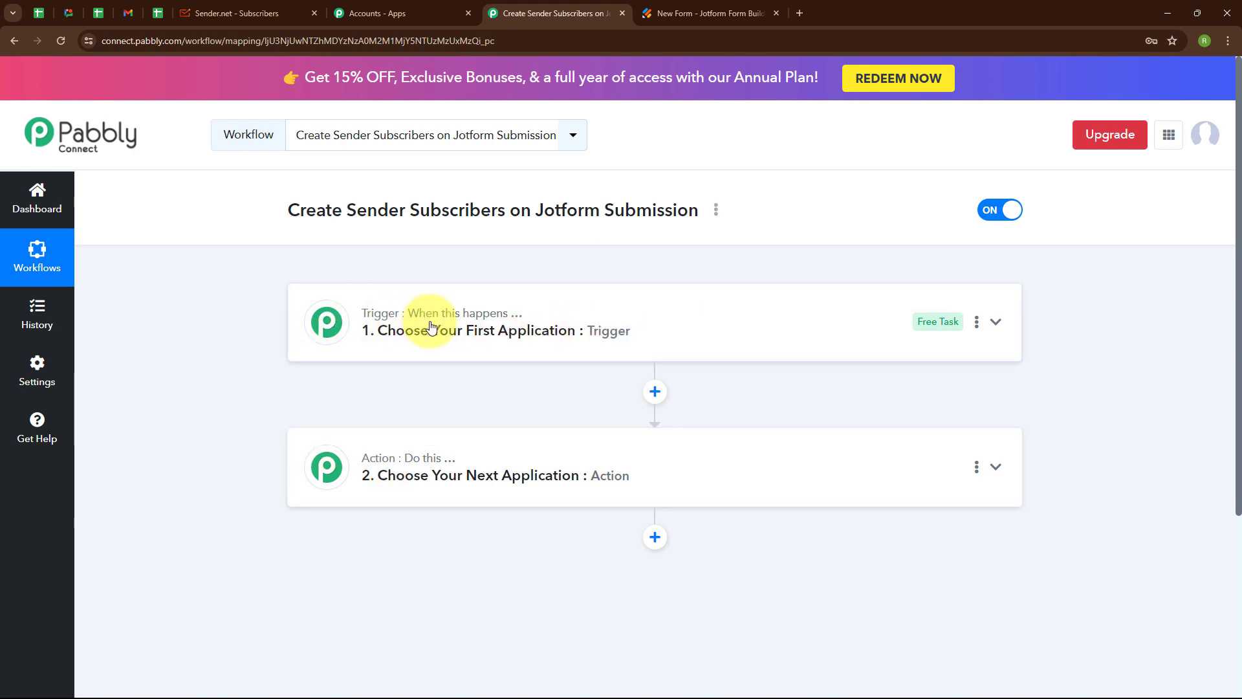
mouse_move(404, 461)
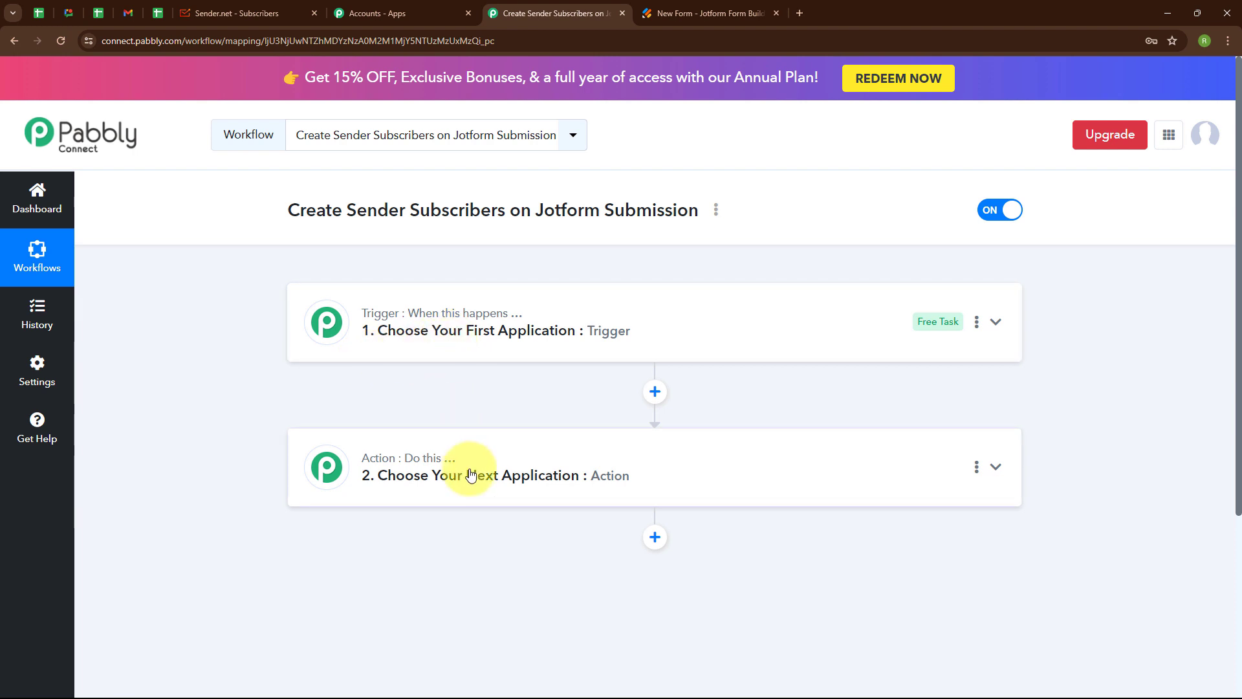
left_click(996, 323)
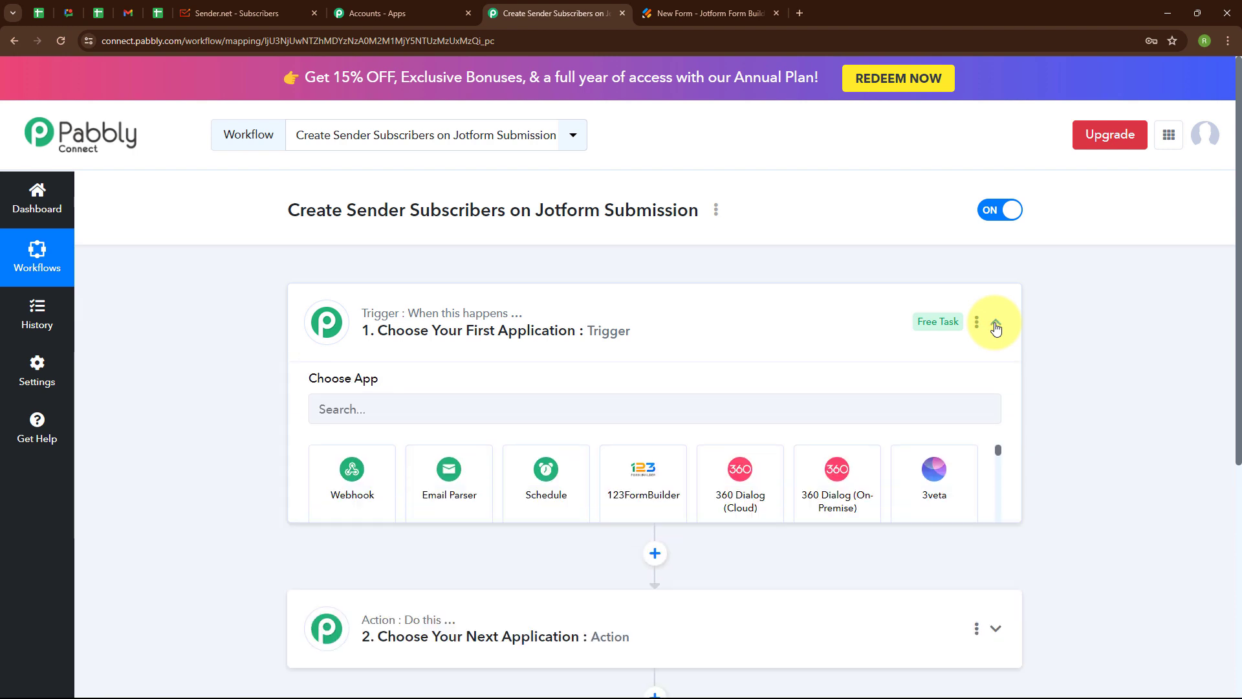
left_click(343, 425)
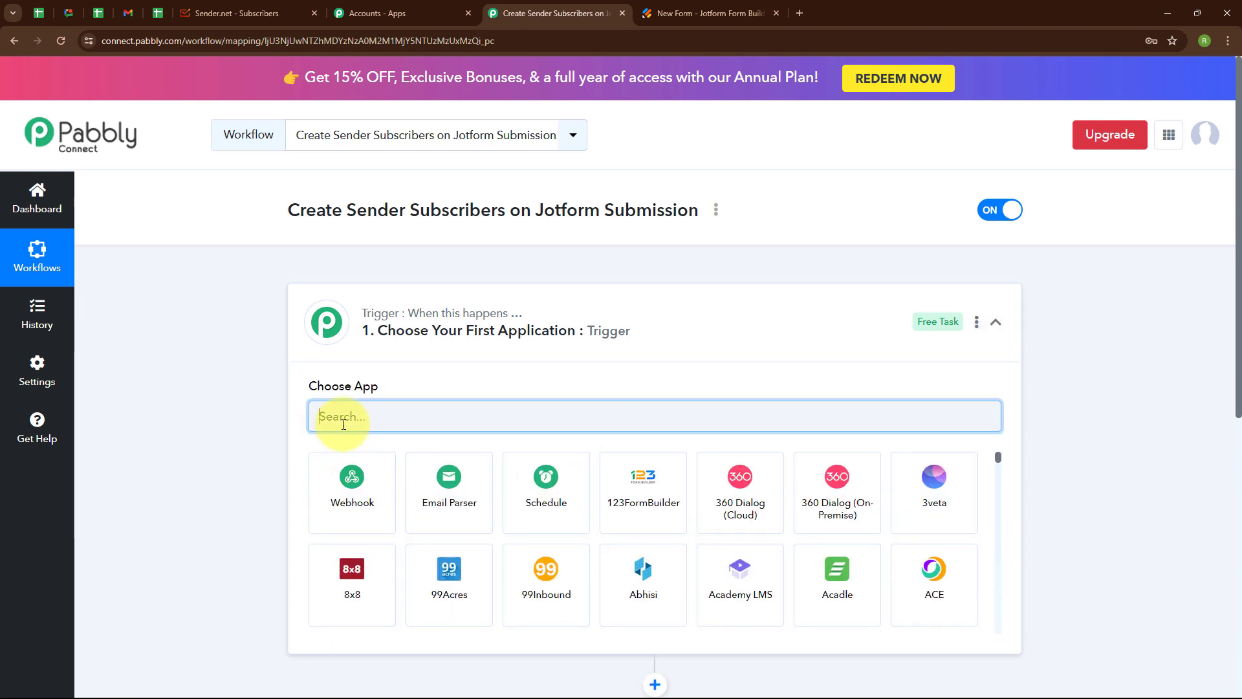
type("Jot")
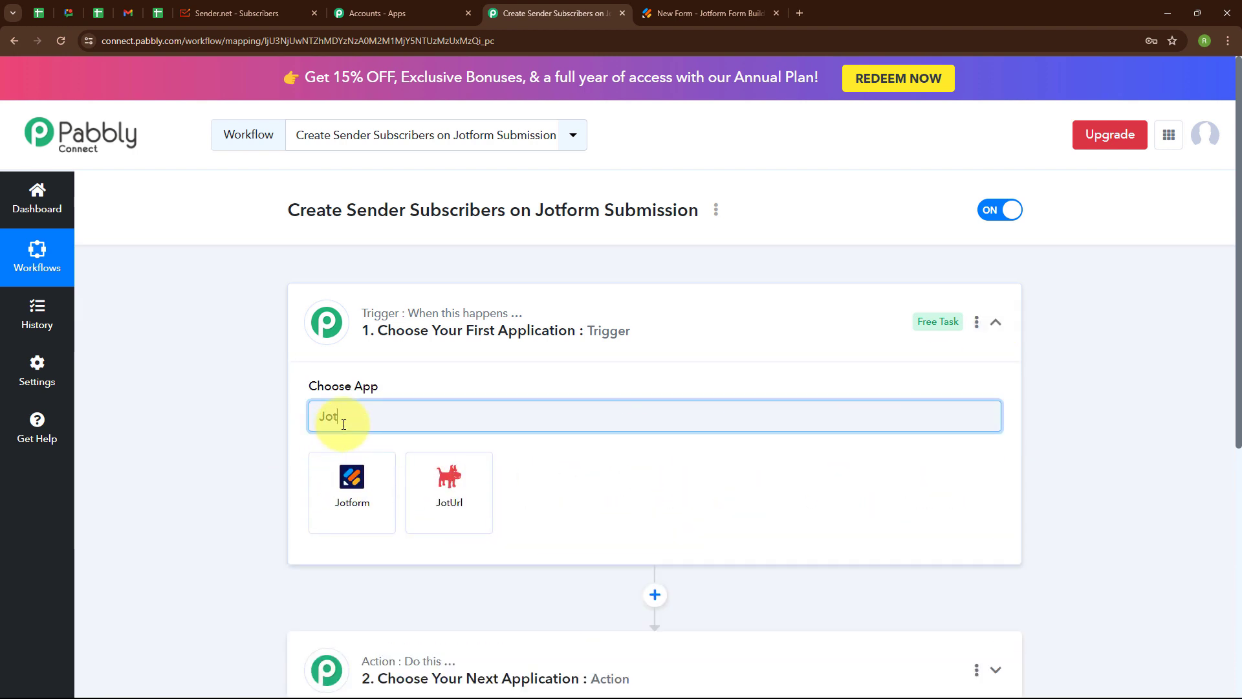
left_click(354, 490)
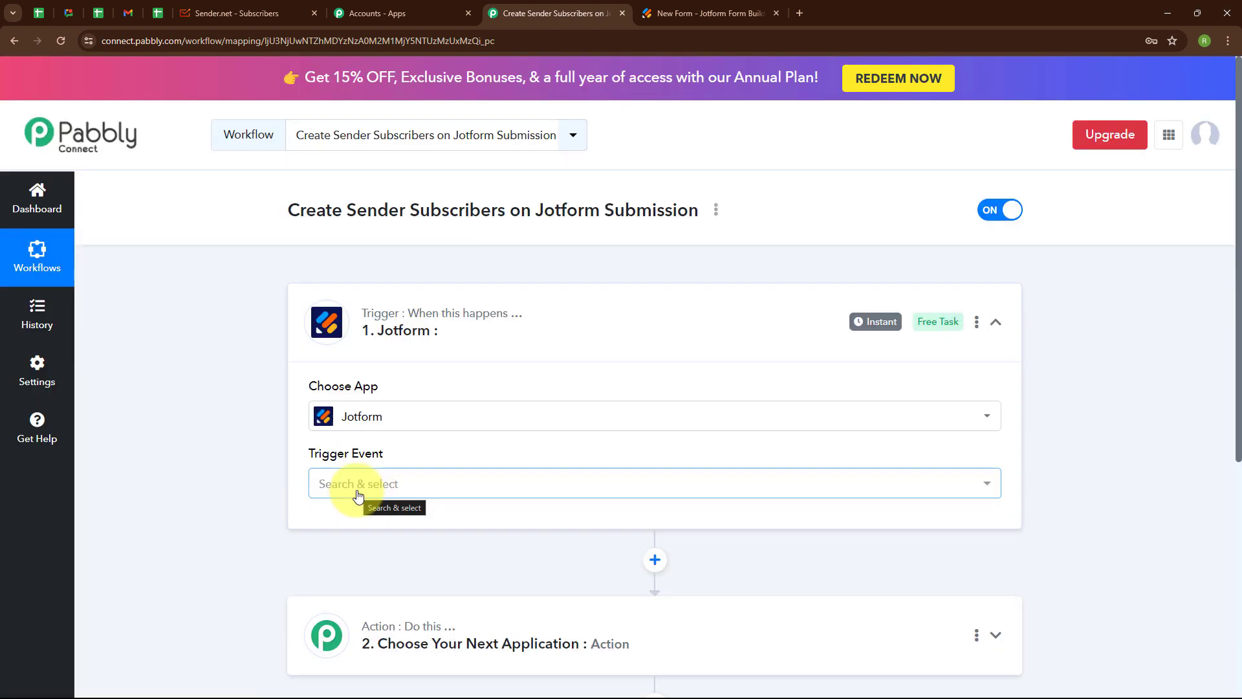
left_click(358, 496)
left_click(358, 573)
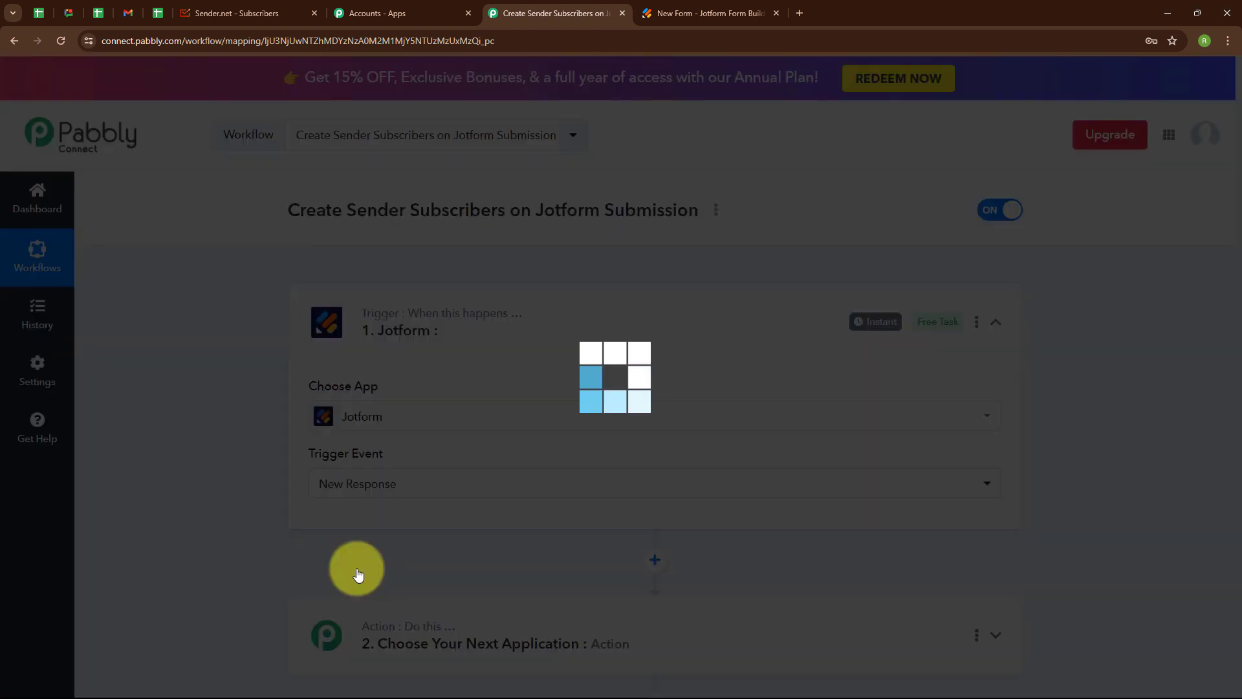
- Copy the Jotform trigger's webhook URL and start capturing a webhook response
scroll(371, 445, "down", 3)
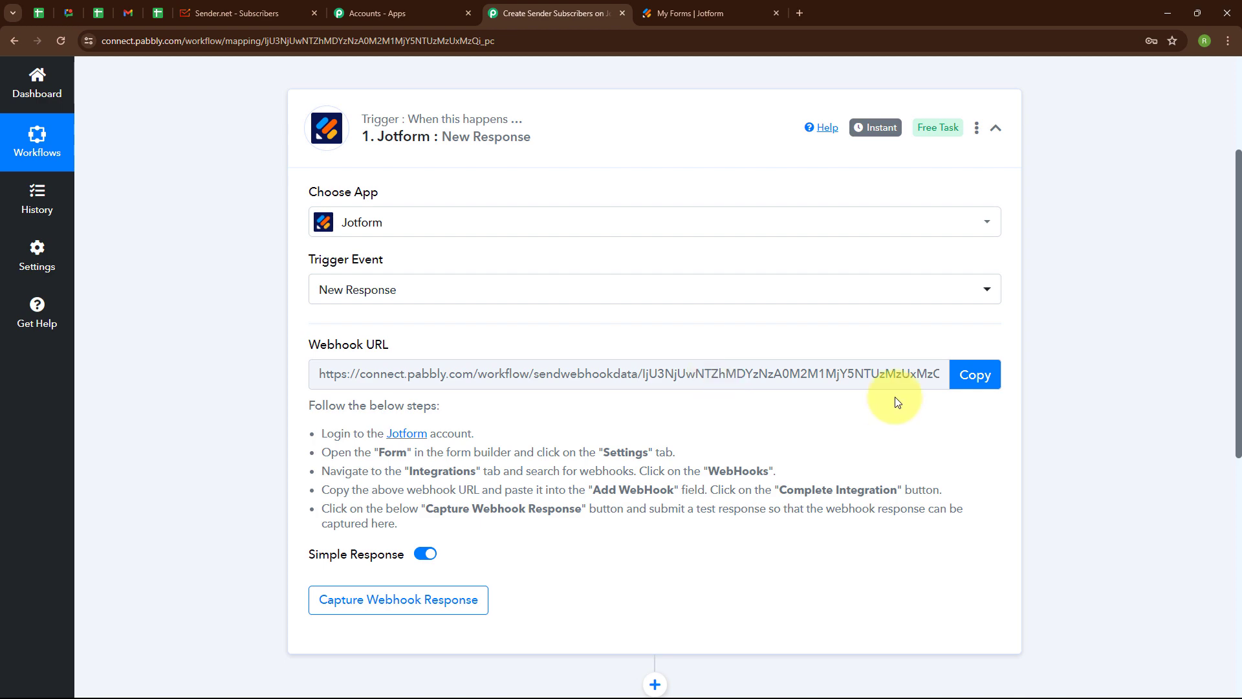
left_click(985, 377)
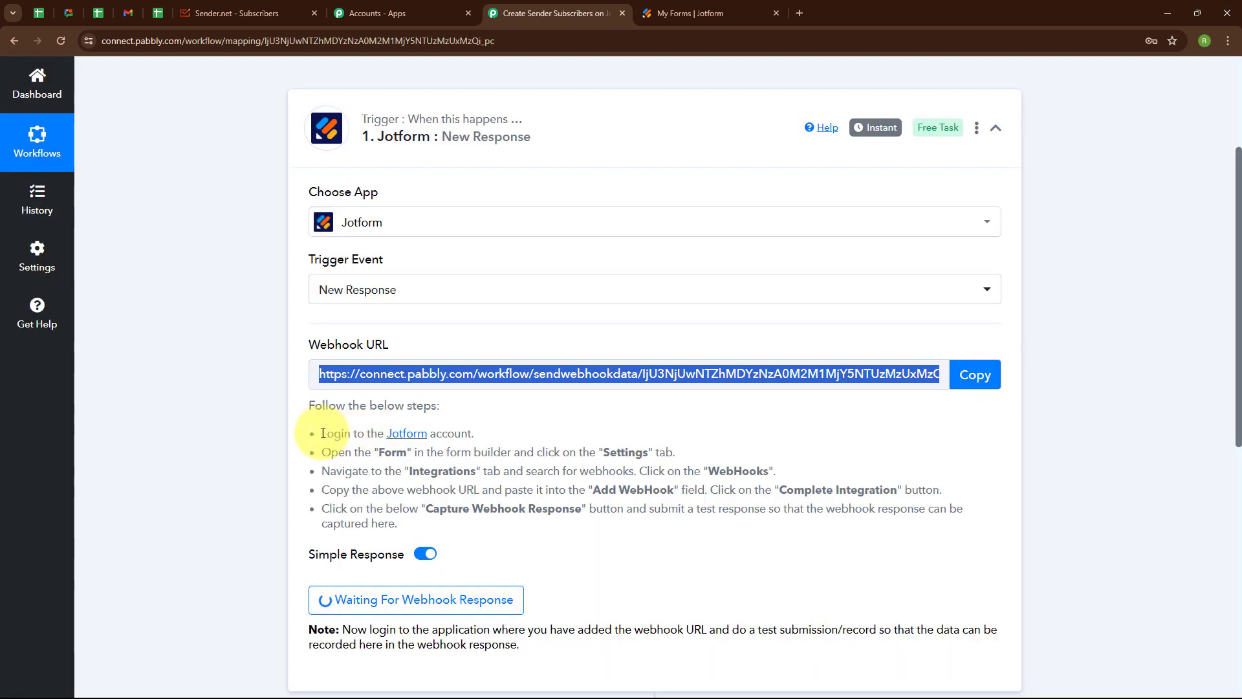
left_click_drag(323, 433, 406, 540)
left_click(503, 435)
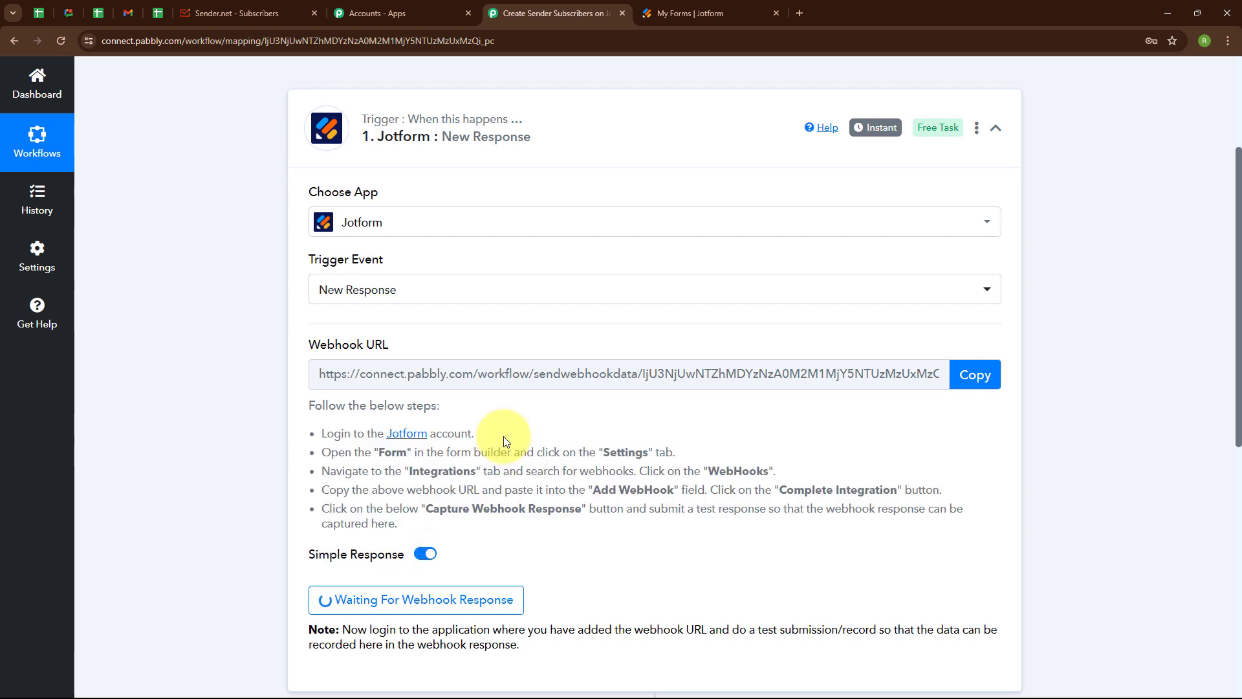
- In Jotform, open New Form's WebHooks integration settings for editing
left_click(656, 8)
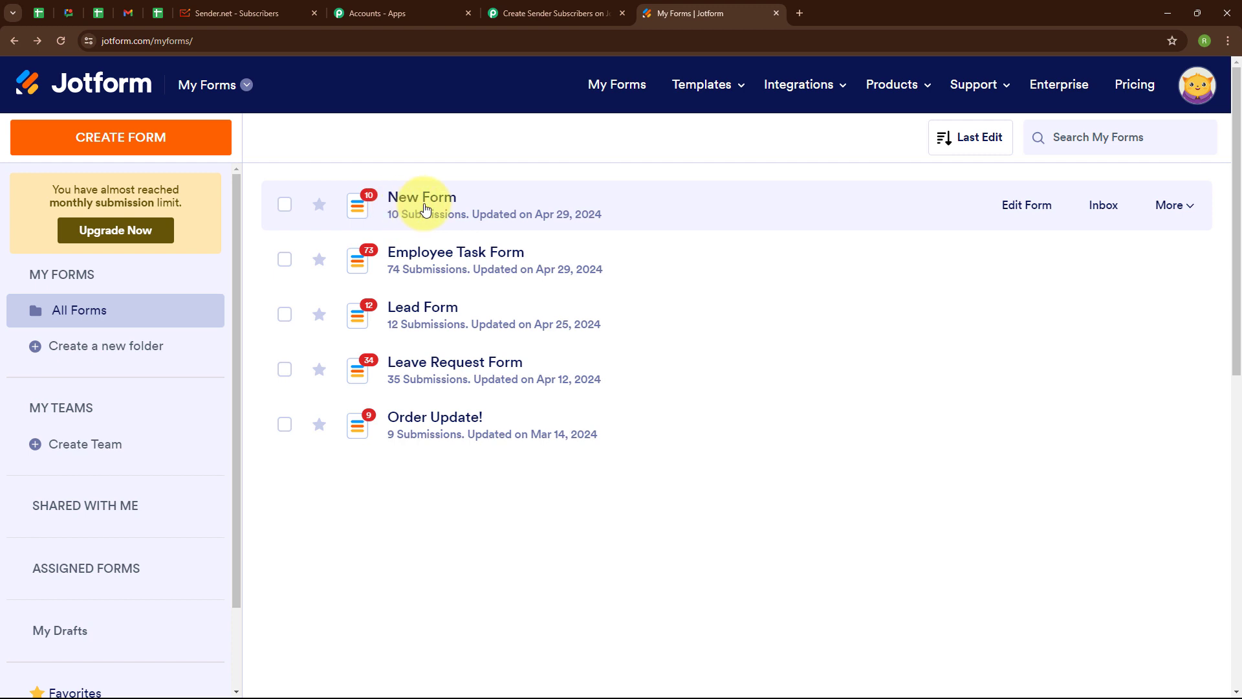
left_click(1172, 205)
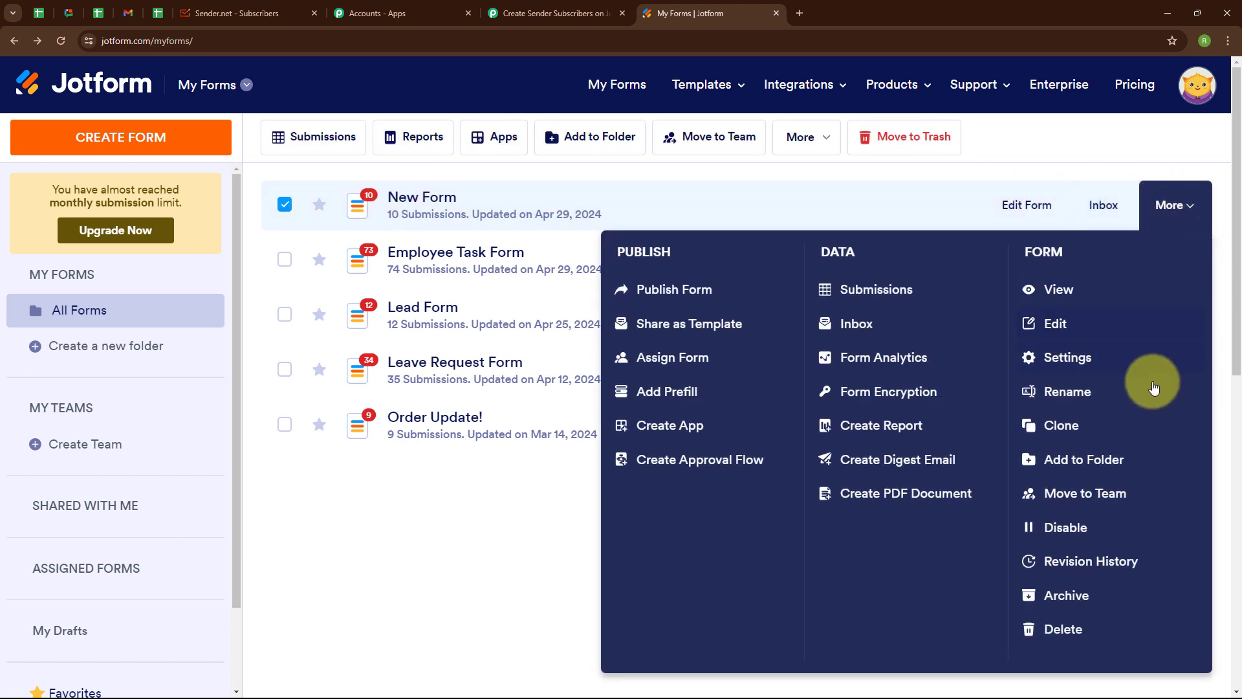
left_click(1068, 359)
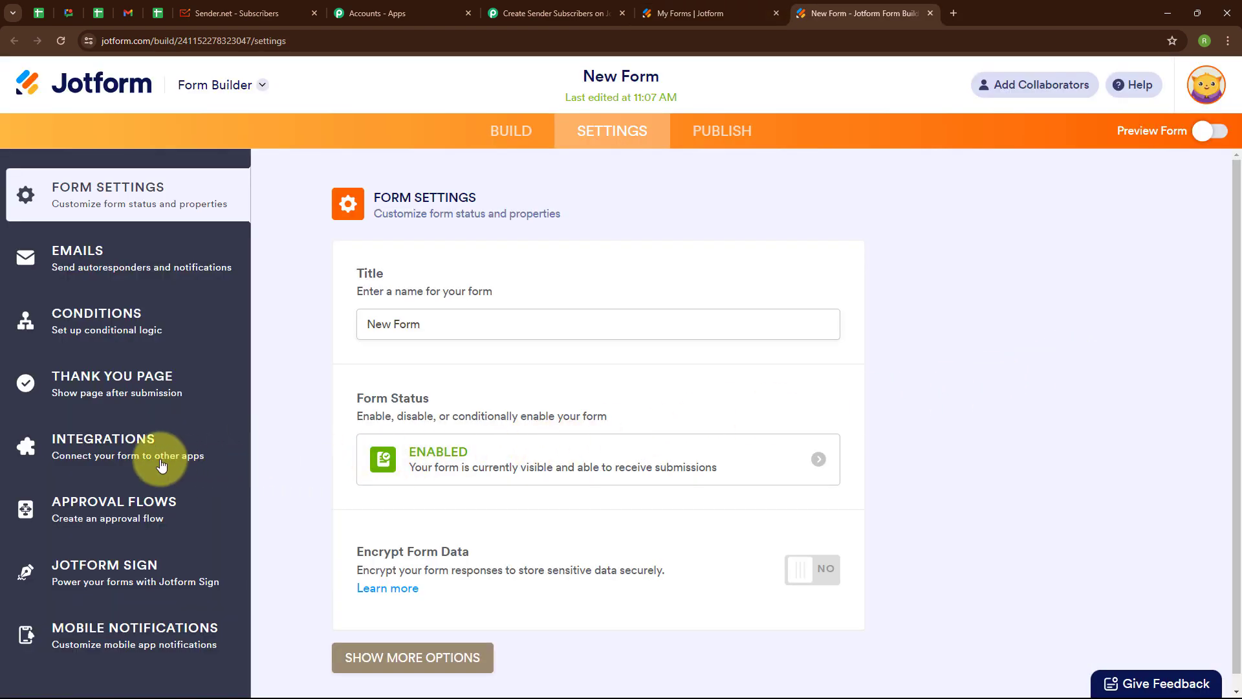
left_click(86, 454)
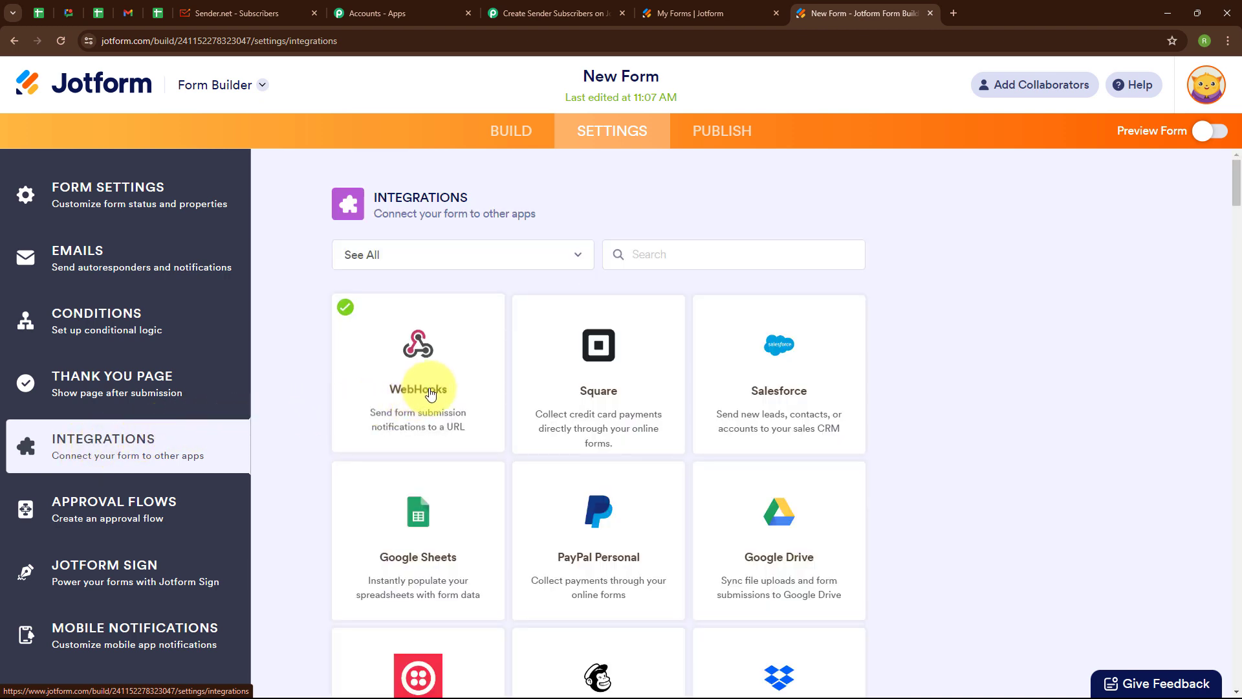
left_click(424, 361)
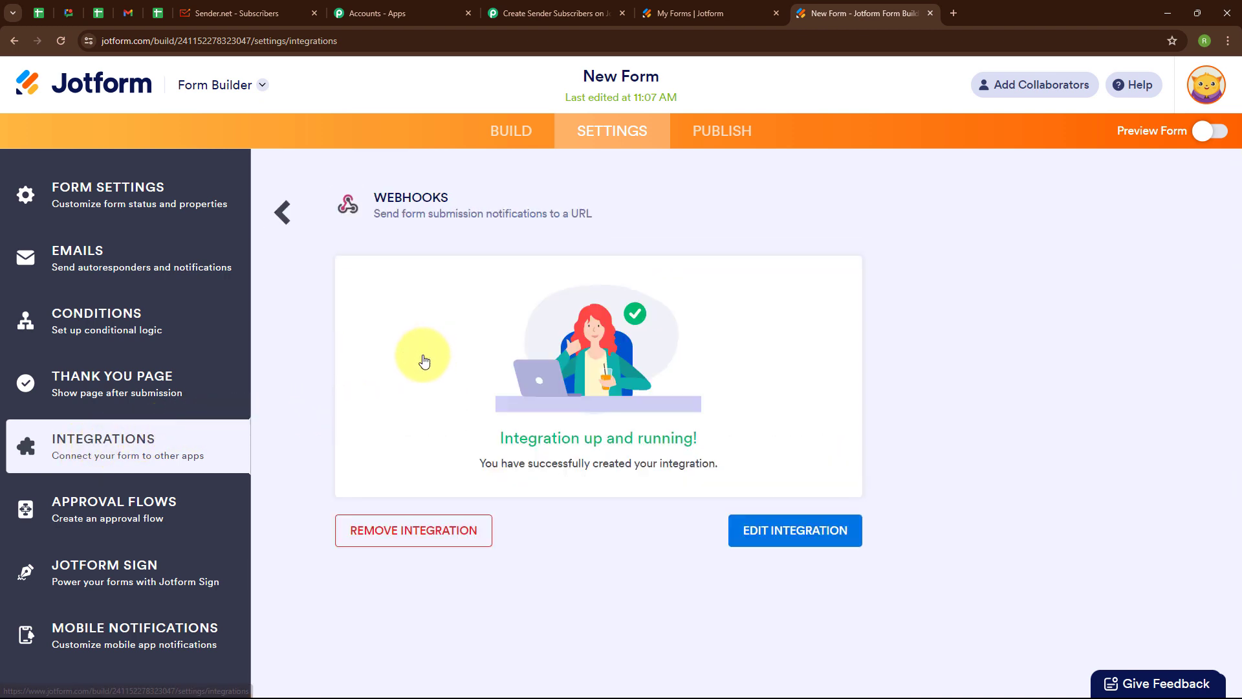
left_click(777, 530)
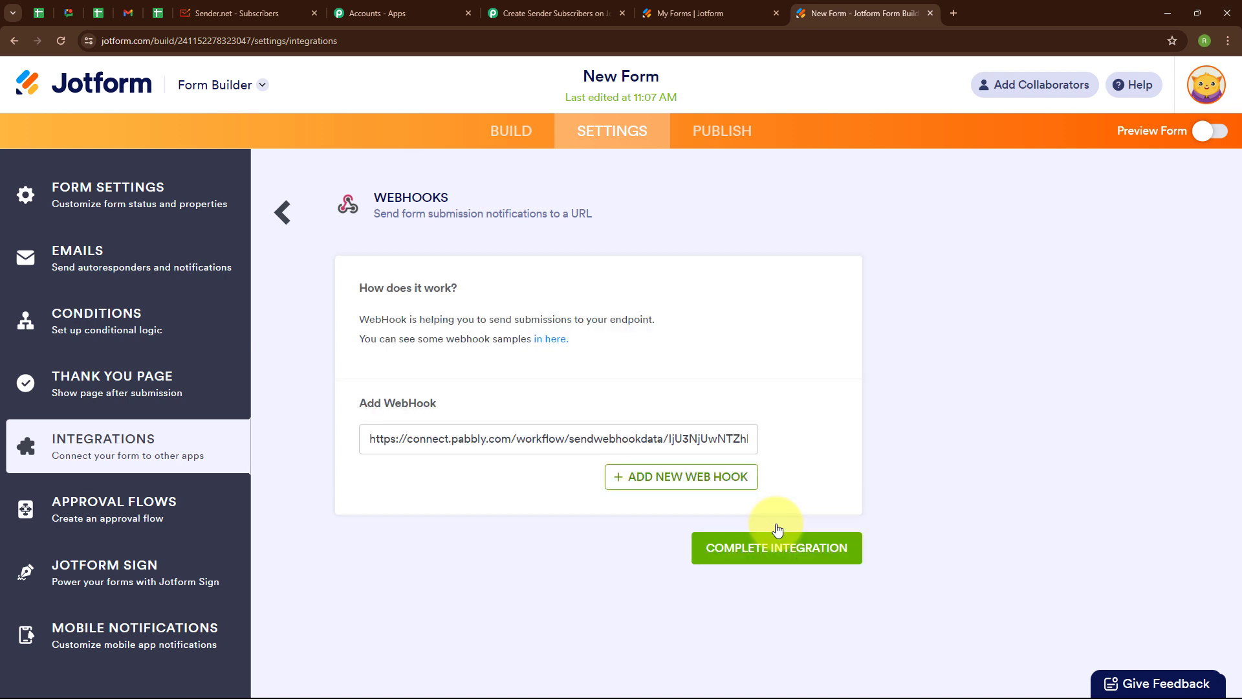
- Replace the old webhook URL with the Pabbly URL and complete the integration
triple_click(436, 447)
key("BackSpace")
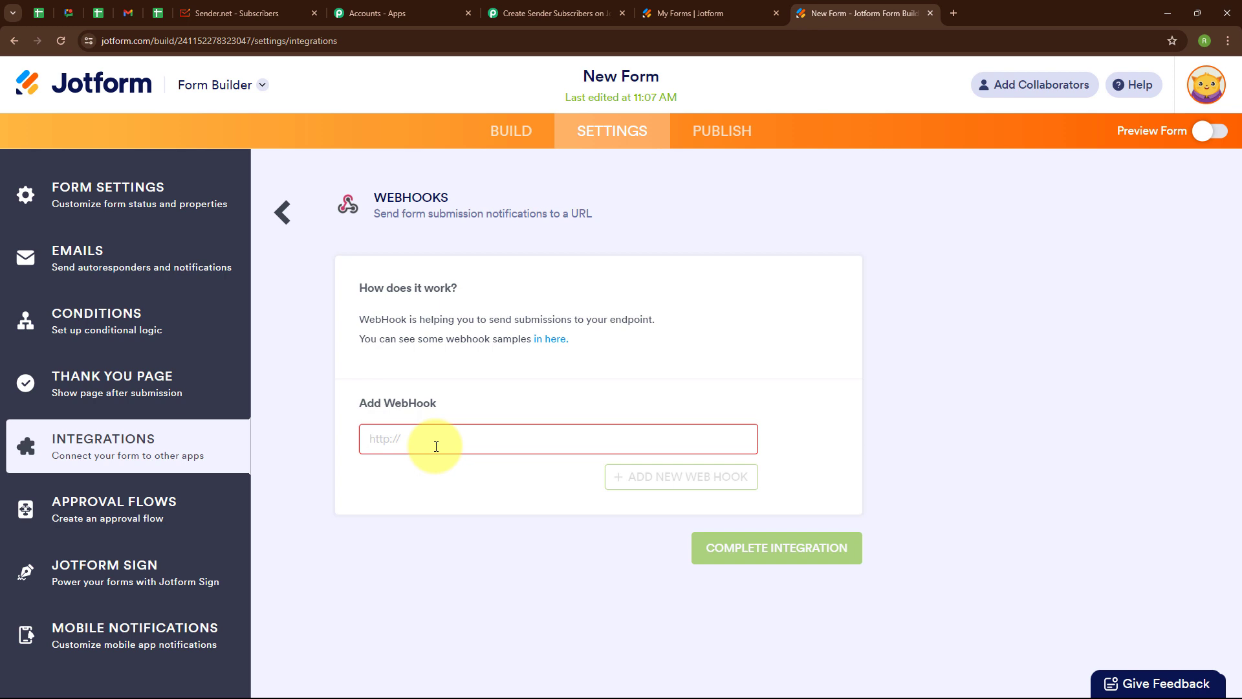
key("ctrl+v")
left_click(460, 477)
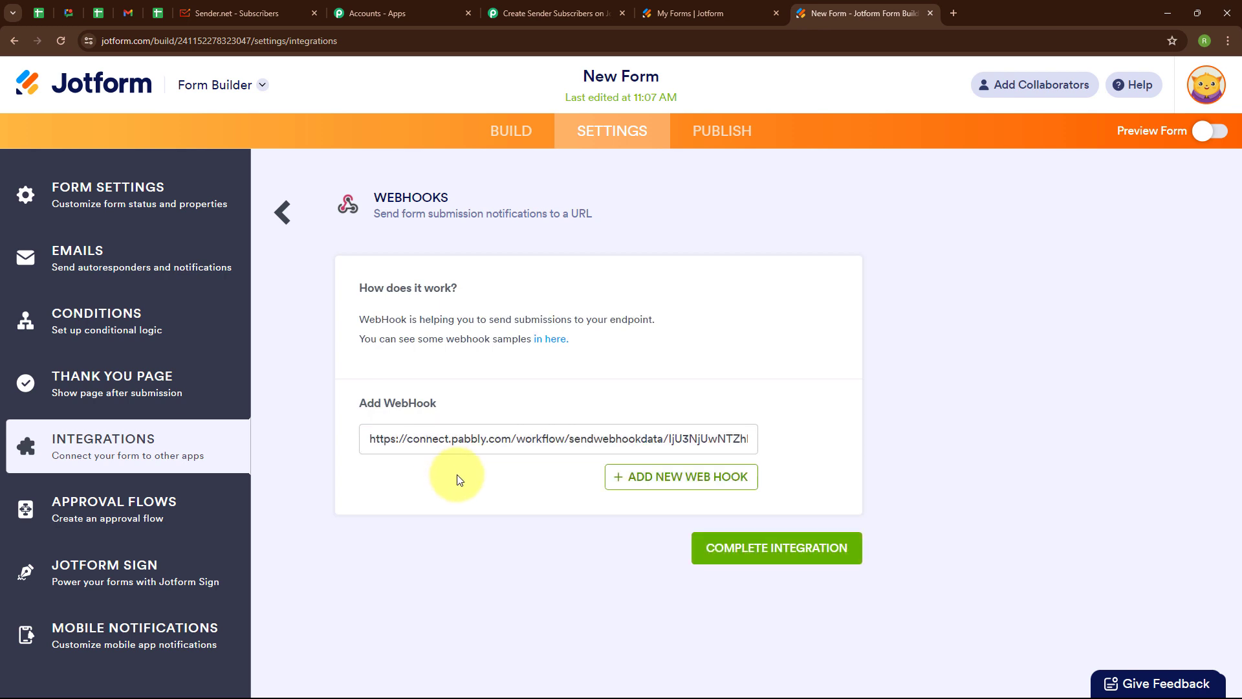
left_click(770, 550)
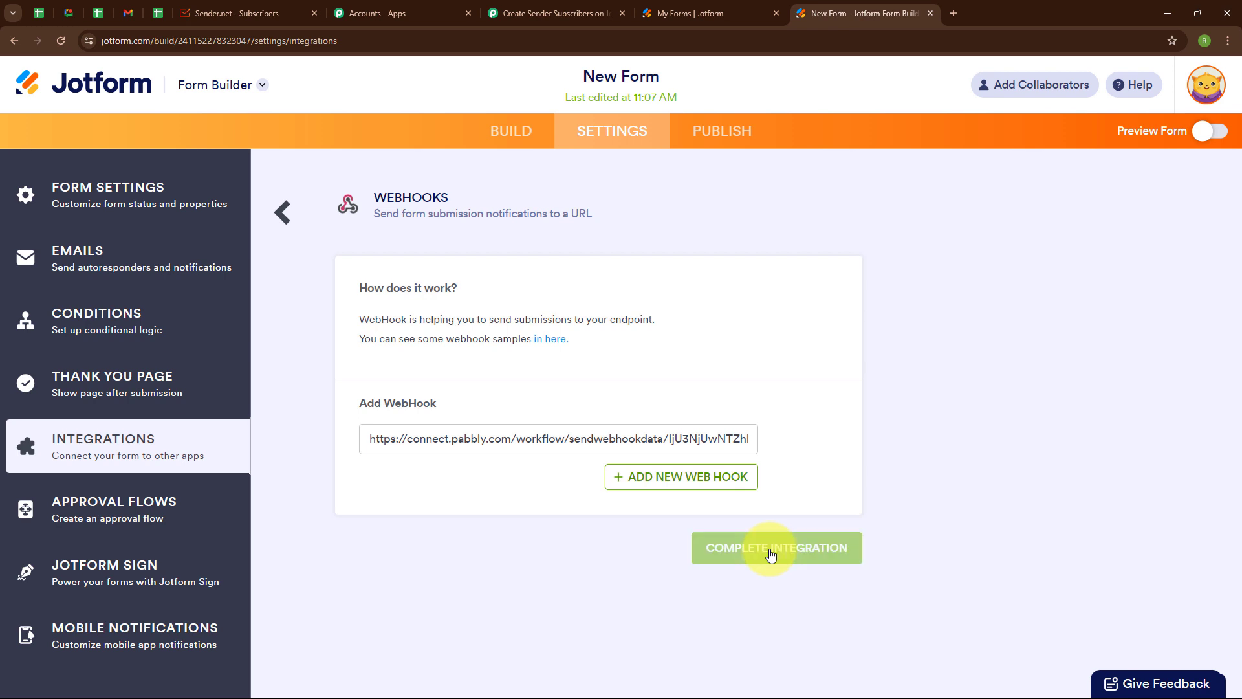
left_click_drag(530, 450, 709, 444)
left_click(709, 444)
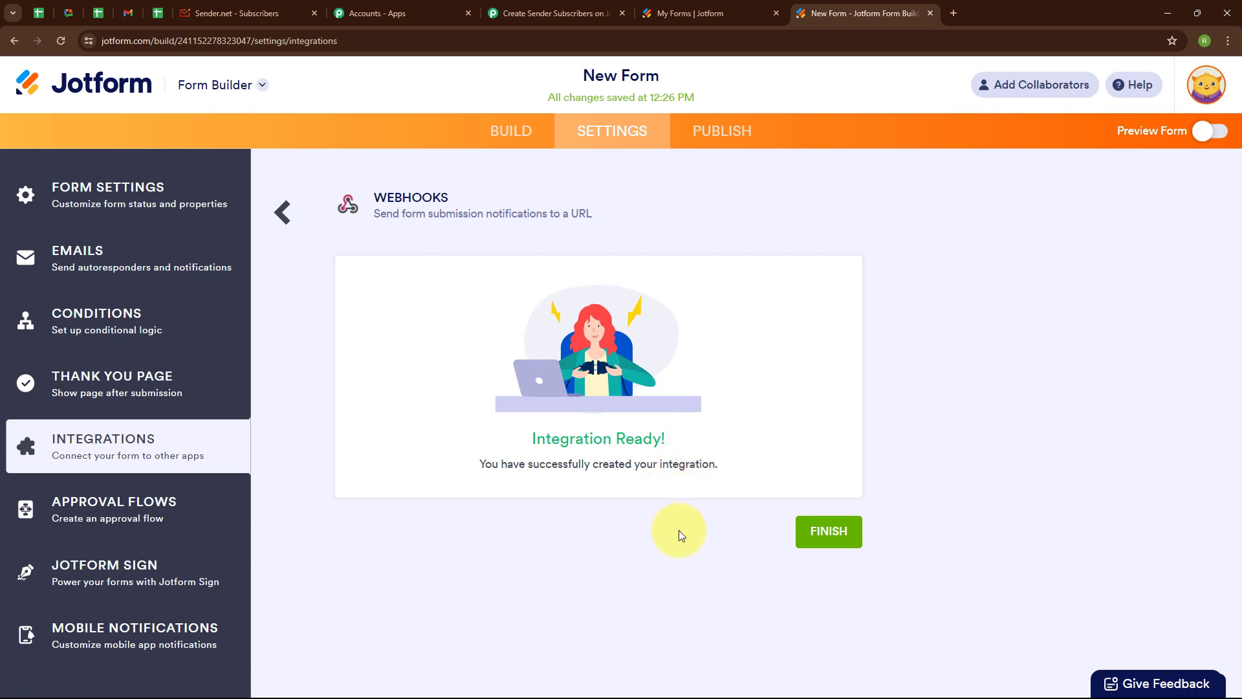
left_click(813, 545)
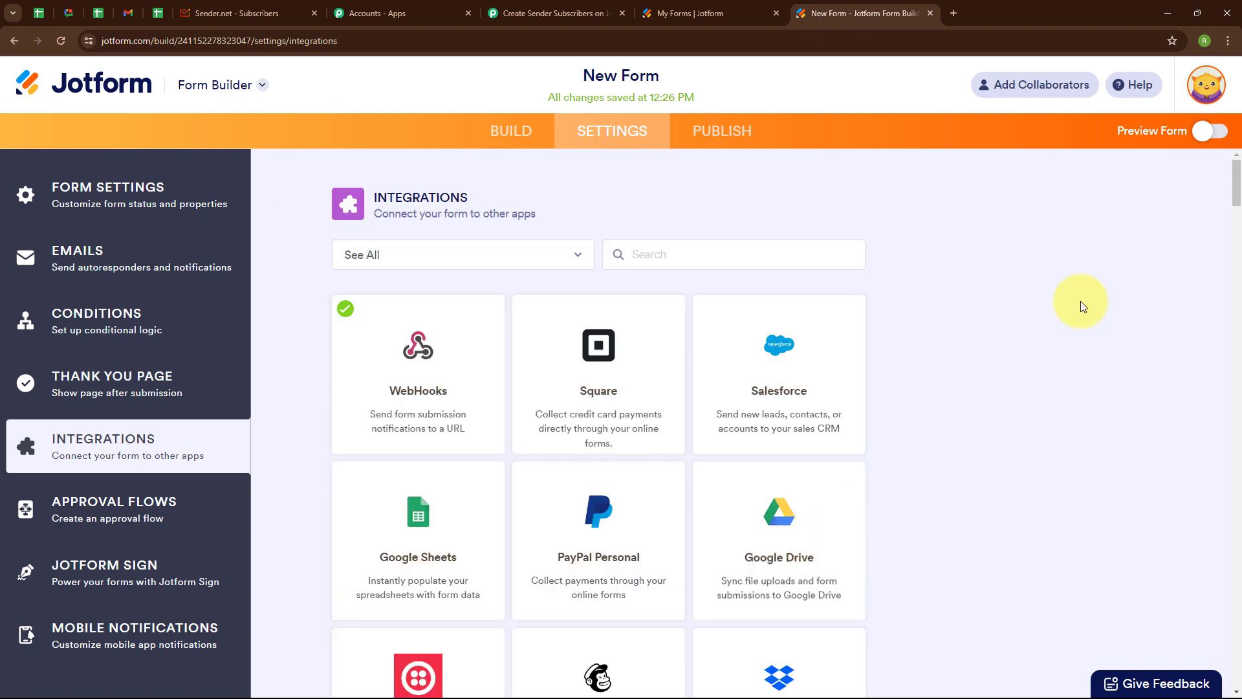
- Open a live preview of New Form for a test submission
left_click(1195, 132)
scroll(942, 352, "down", 2)
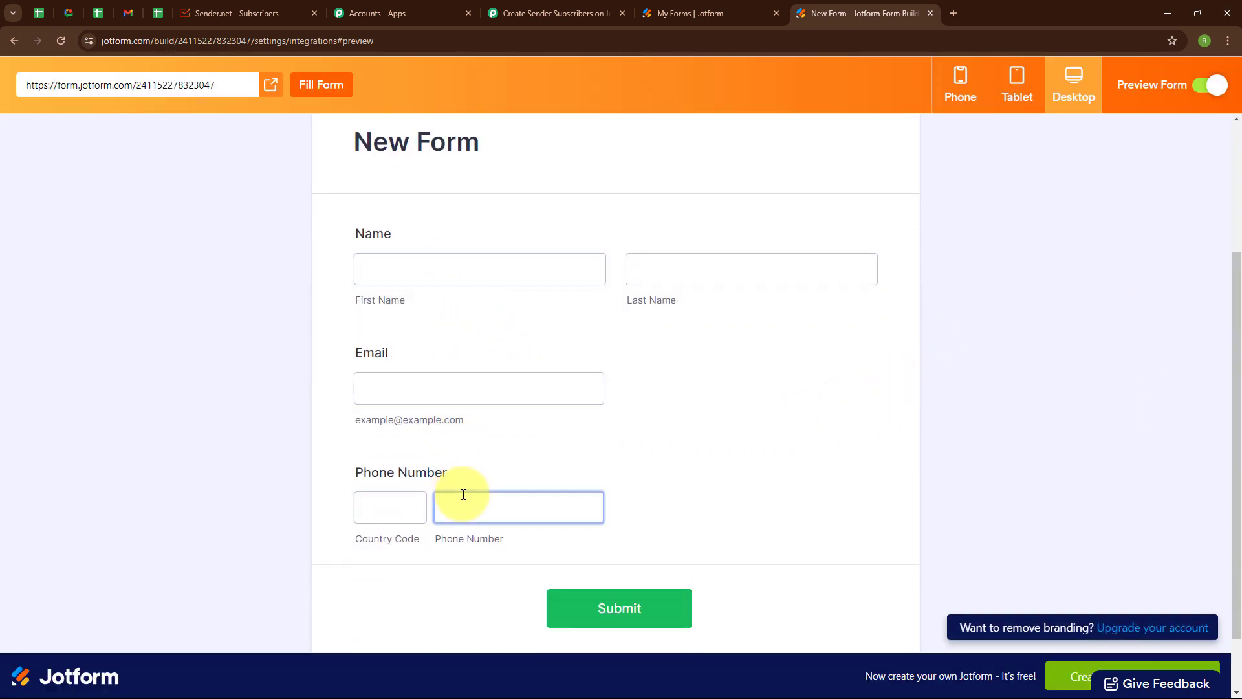
left_click(529, 8)
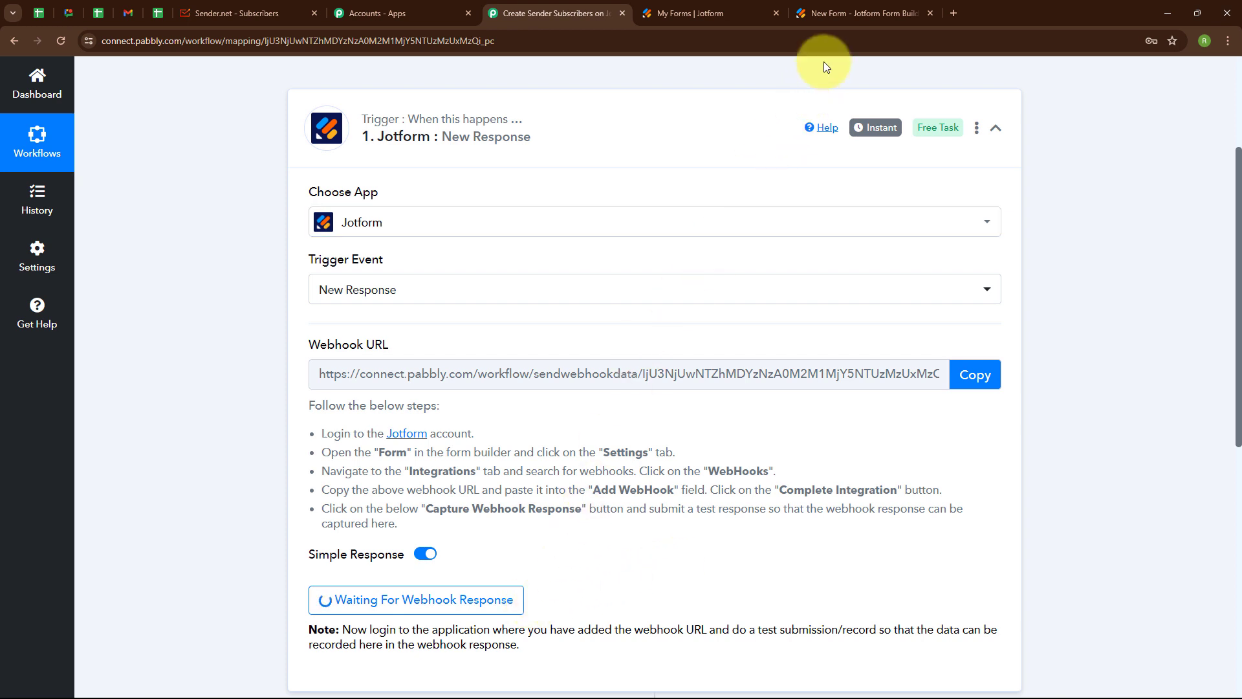
left_click(840, 14)
- Fill in a dummy first and last name and pick the suggested email address
left_click(432, 271)
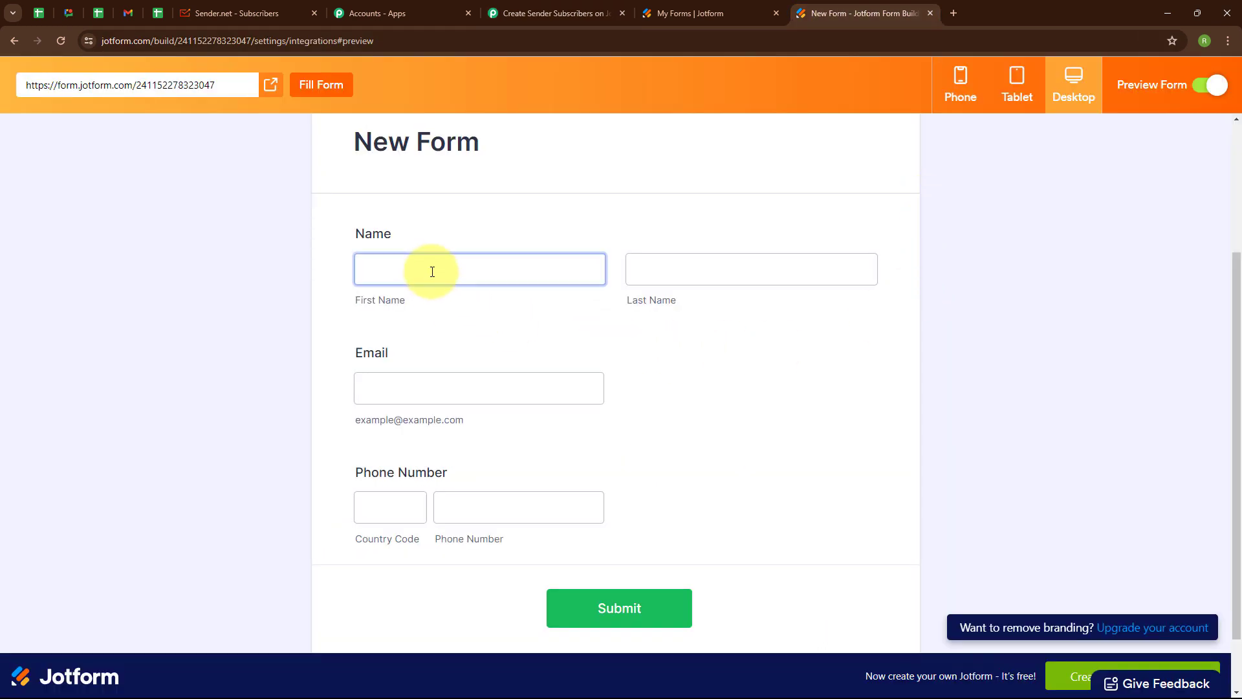
left_click(432, 272)
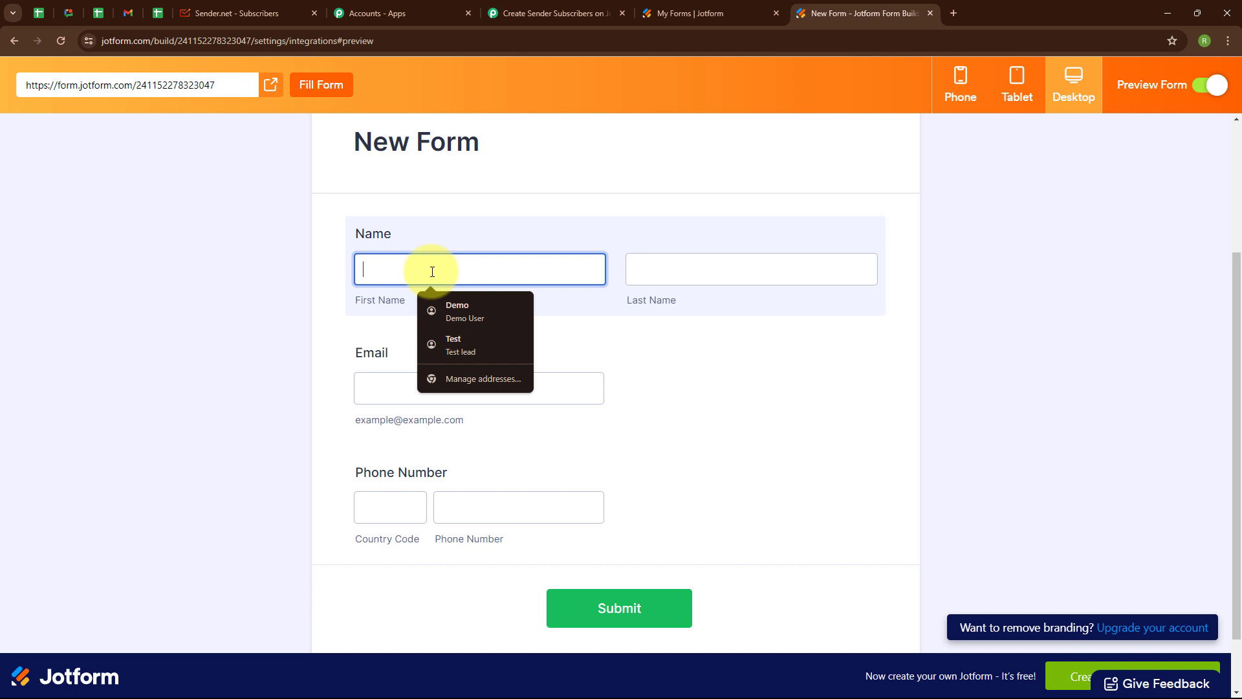
type("Dummy")
left_click(694, 263)
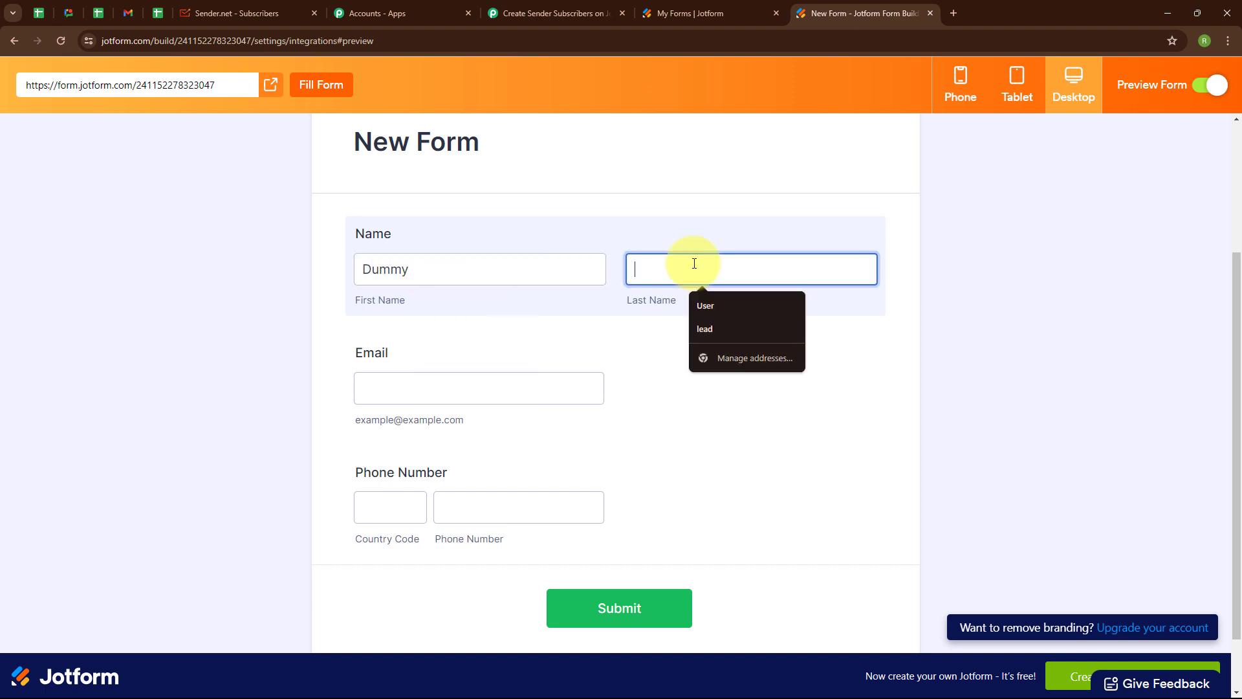
type("User")
left_click(507, 394)
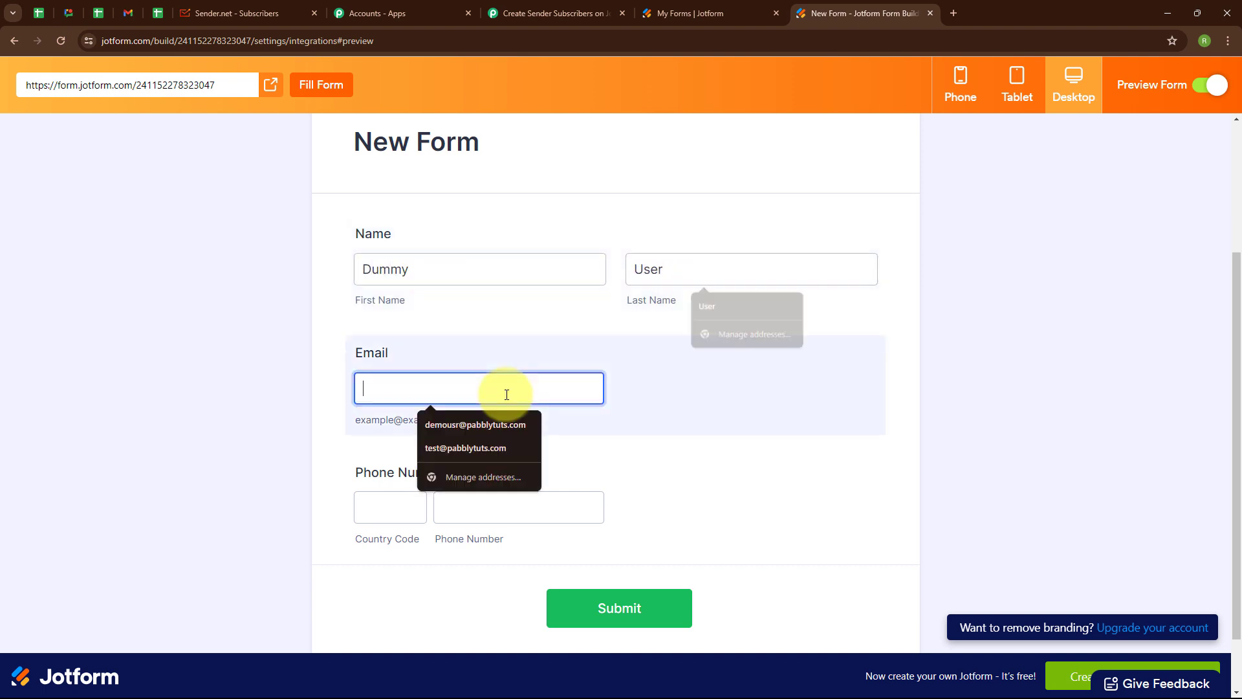
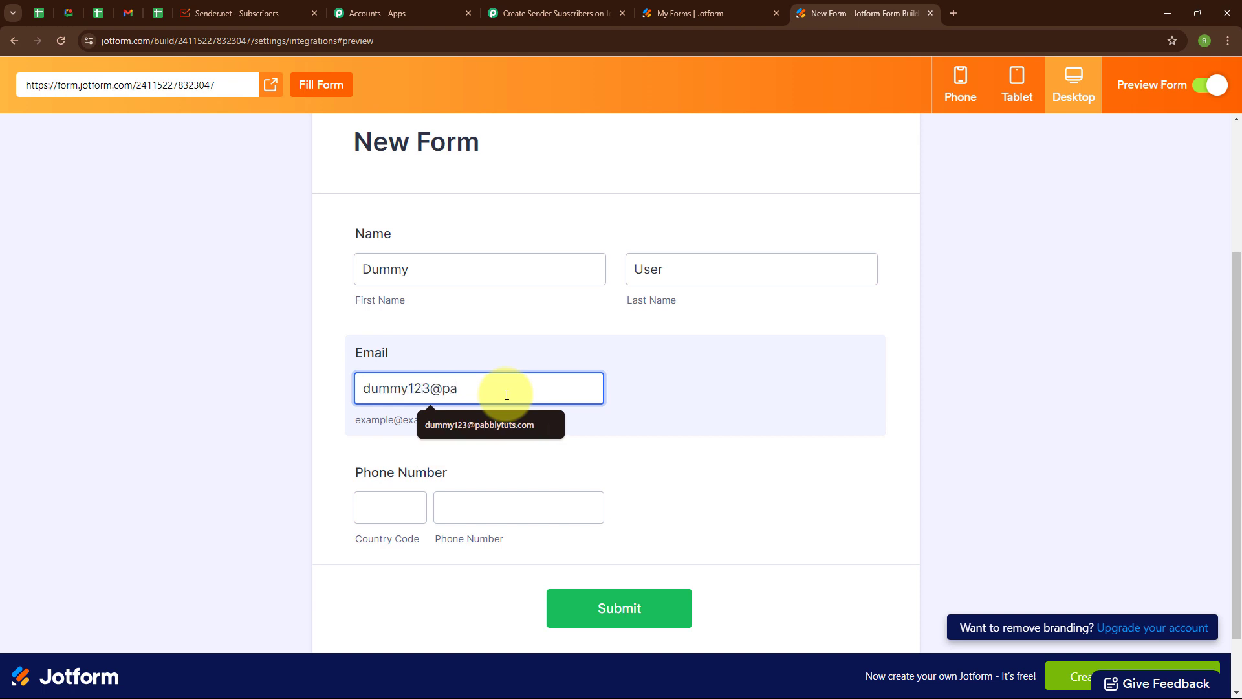
left_click(480, 424)
- Enter country code +91 and a saved phone number, then submit the test form
left_click(382, 501)
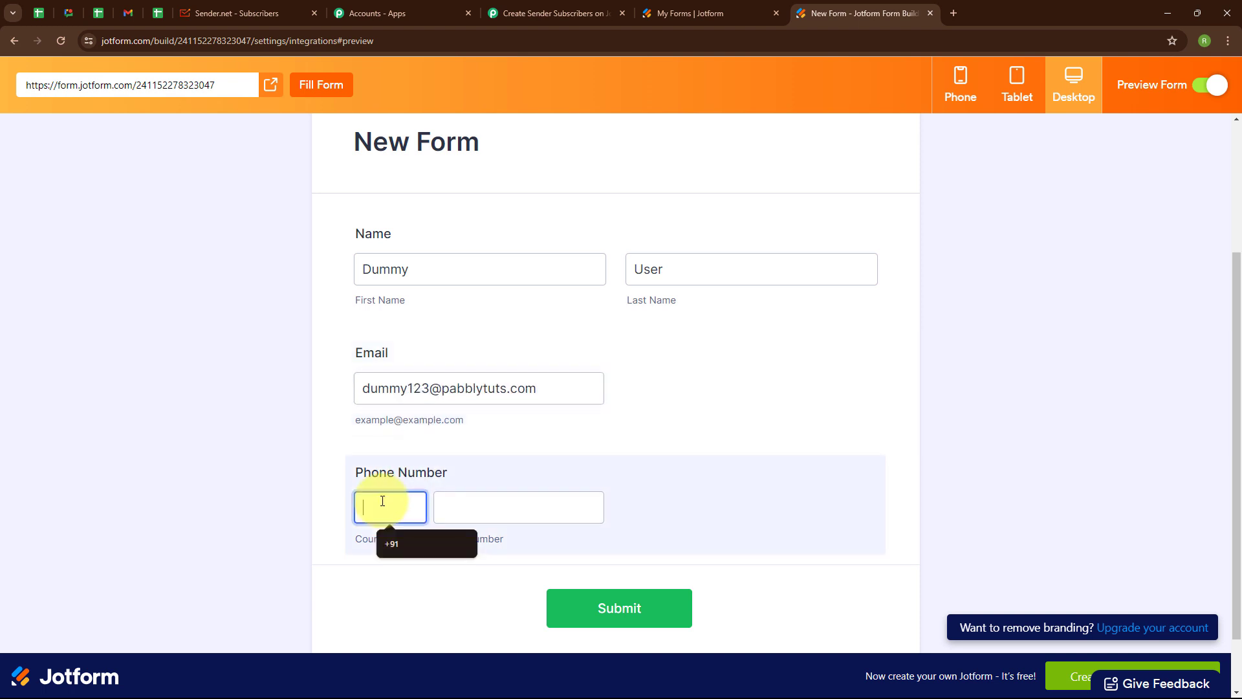
type("+91")
left_click(459, 498)
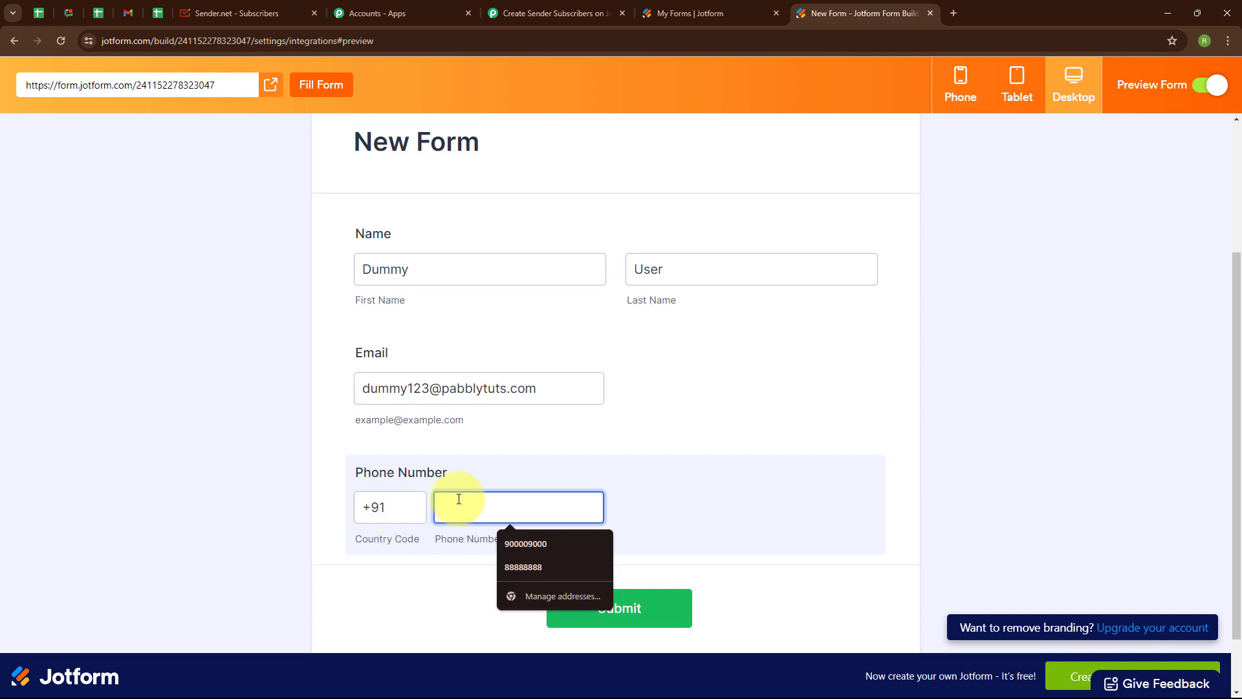
key("ctrl+v")
left_click(597, 603)
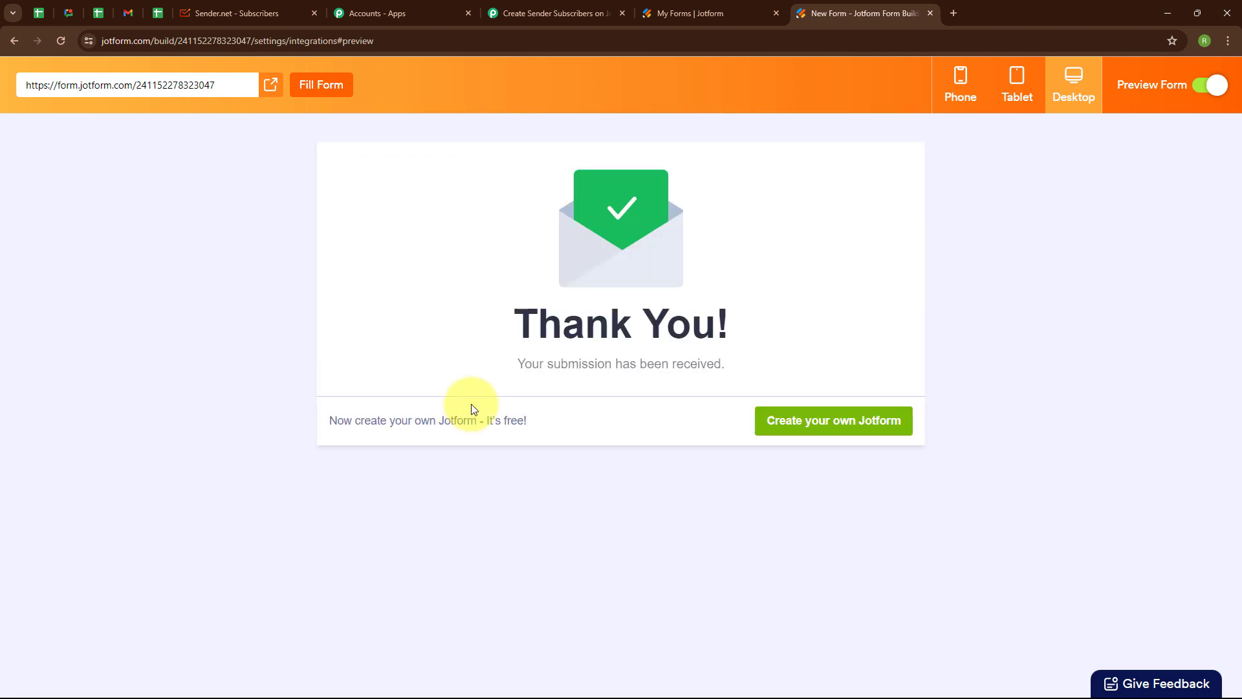
left_click_drag(519, 354, 710, 369)
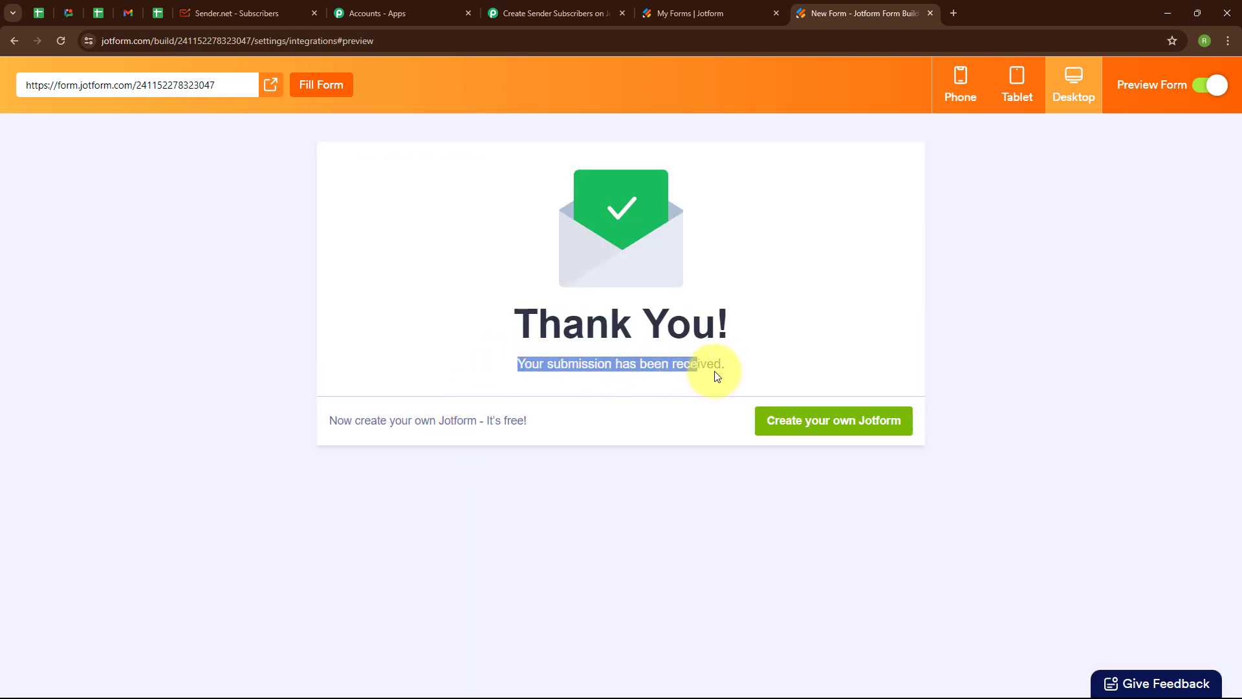
left_click(767, 366)
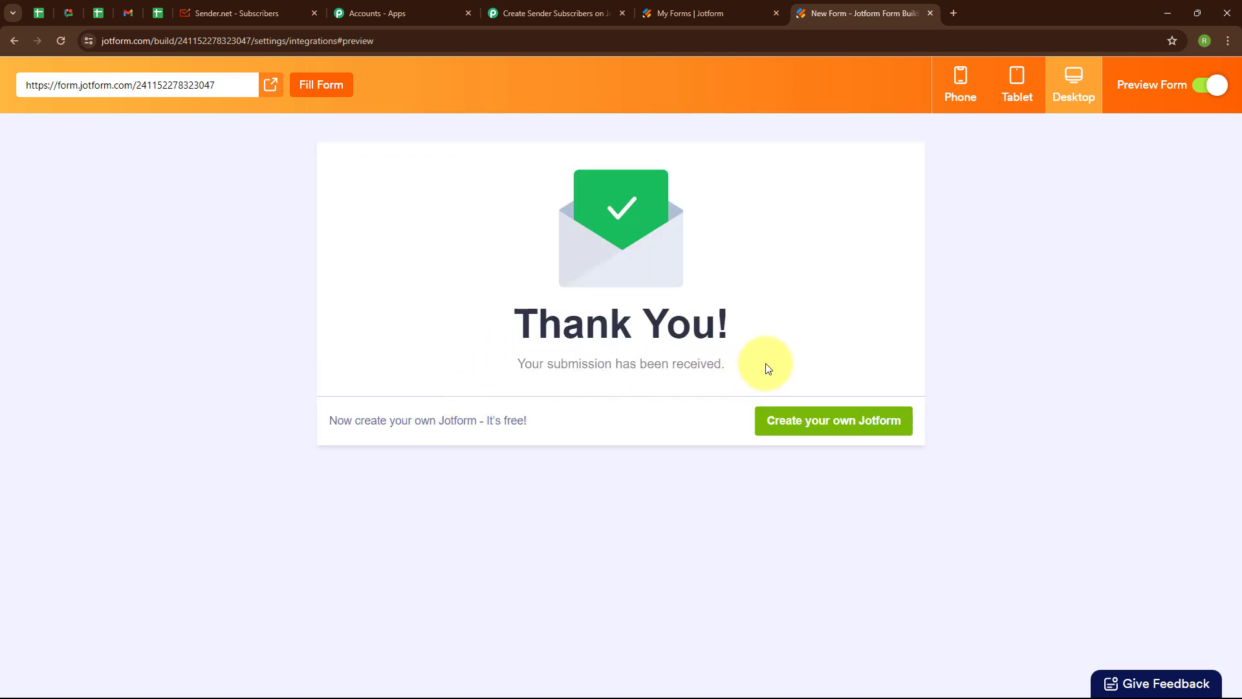
- Review the captured Jotform test response in the Pabbly workflow and collapse the trigger
left_click(508, 13)
scroll(634, 492, "down", 1)
scroll(635, 492, "down", 6)
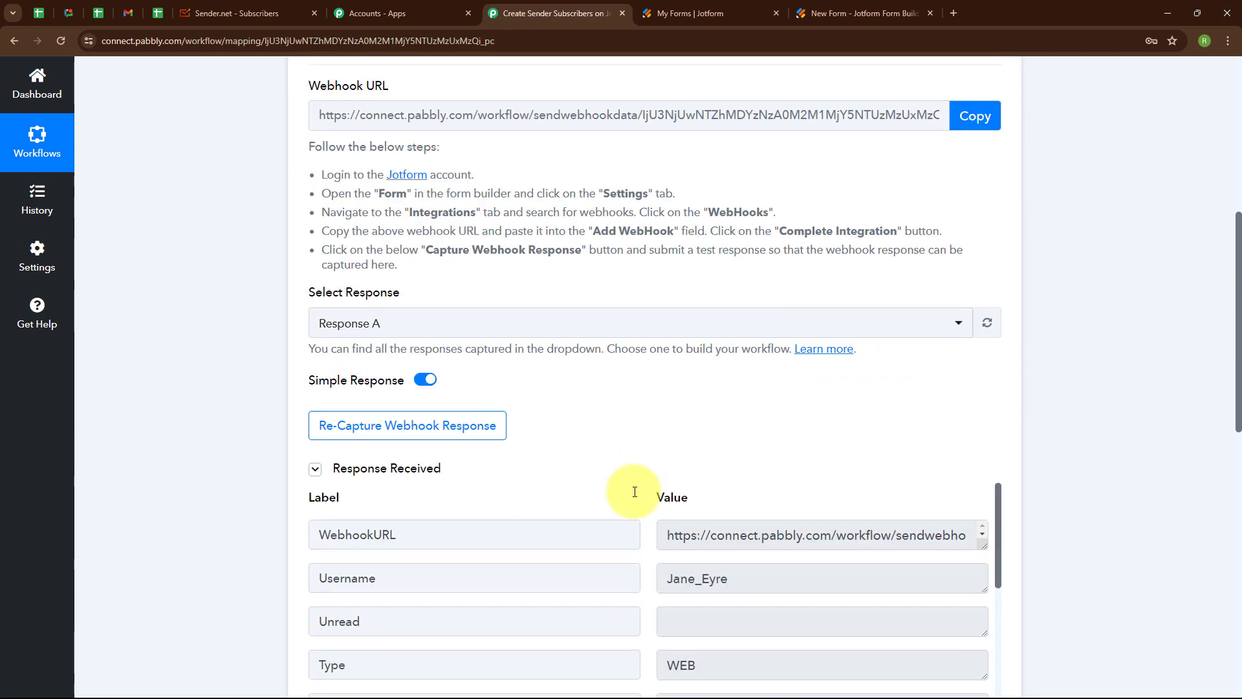
scroll(635, 492, "down", 6)
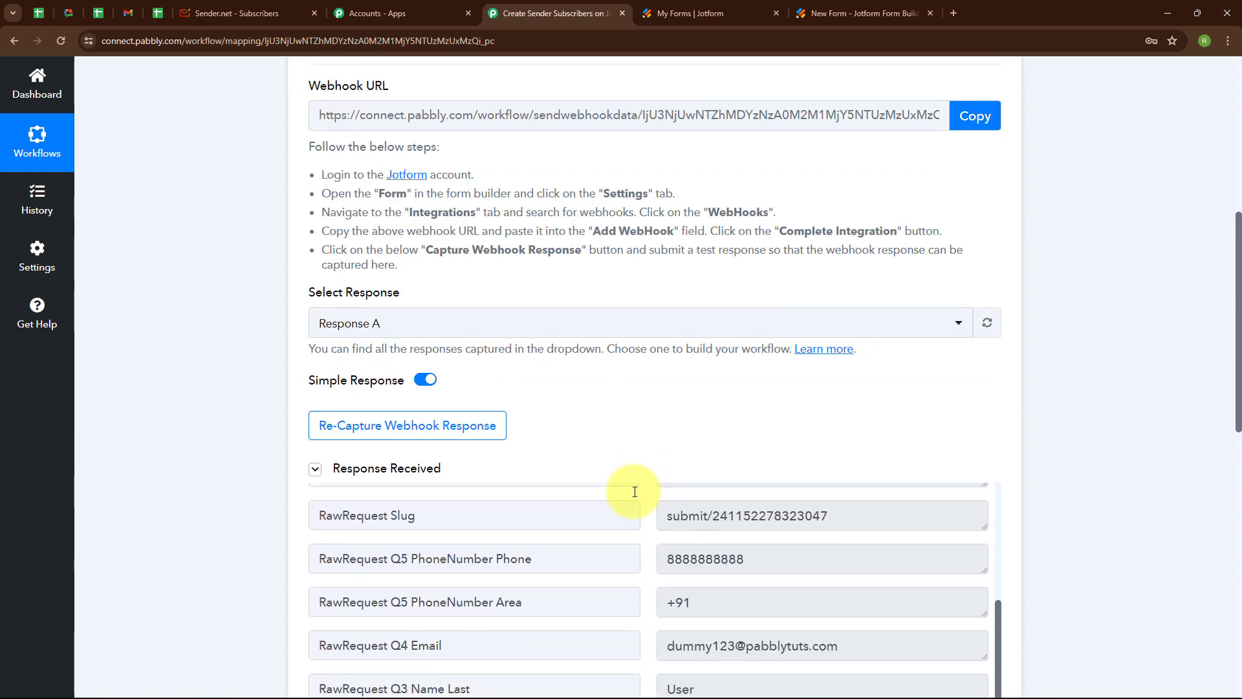
scroll(635, 492, "down", 6)
scroll(634, 496, "down", 3)
scroll(820, 402, "up", 2)
scroll(988, 597, "up", 5)
left_click(996, 322)
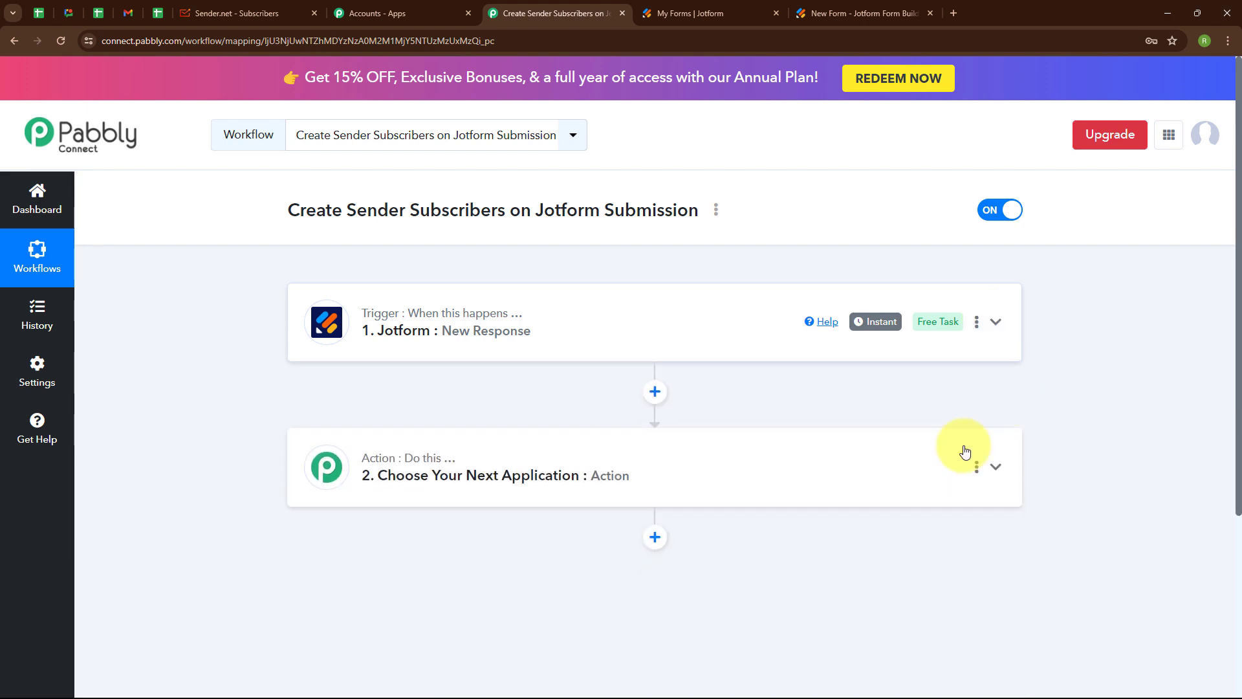
- Choose Sender as the action app with the Create Subscriber event
left_click(370, 473)
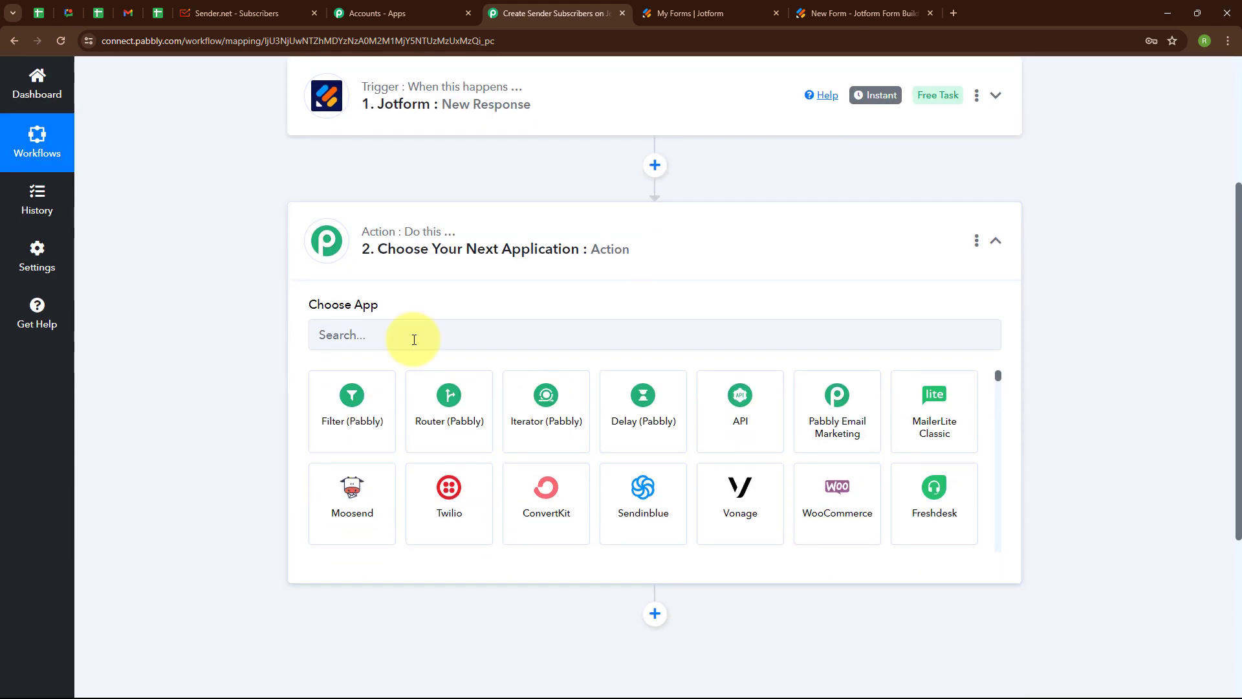
left_click(415, 339)
type("Send")
left_click(868, 513)
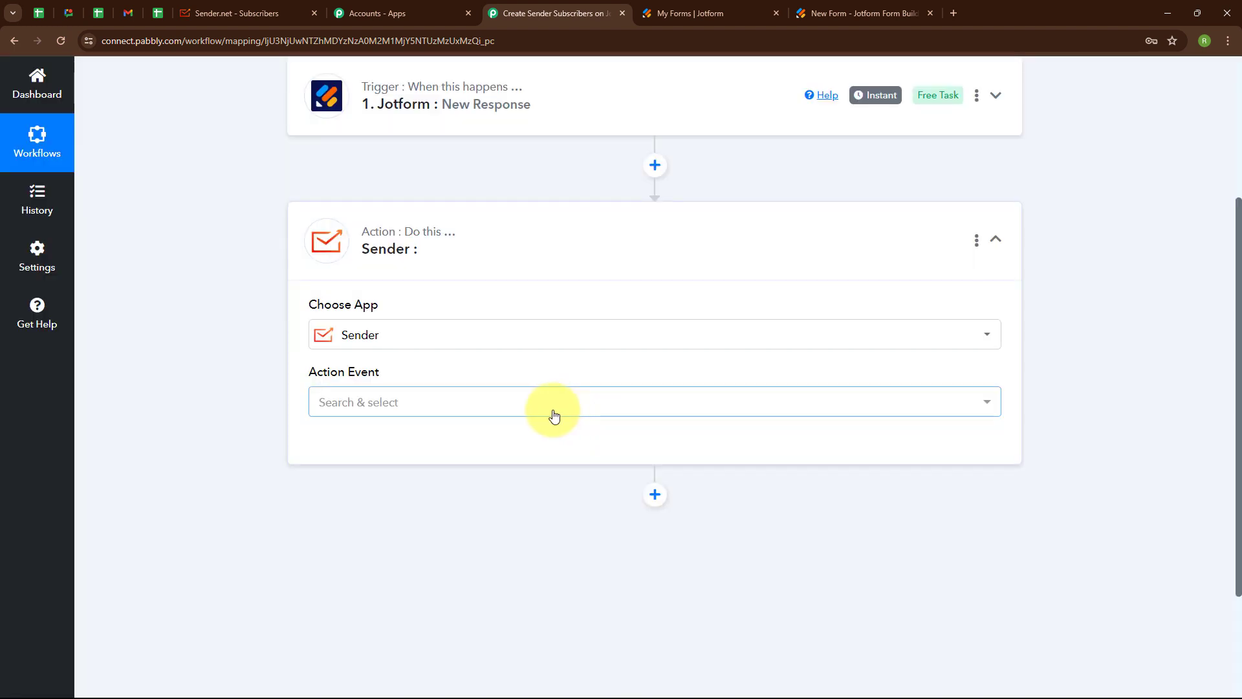
left_click(519, 408)
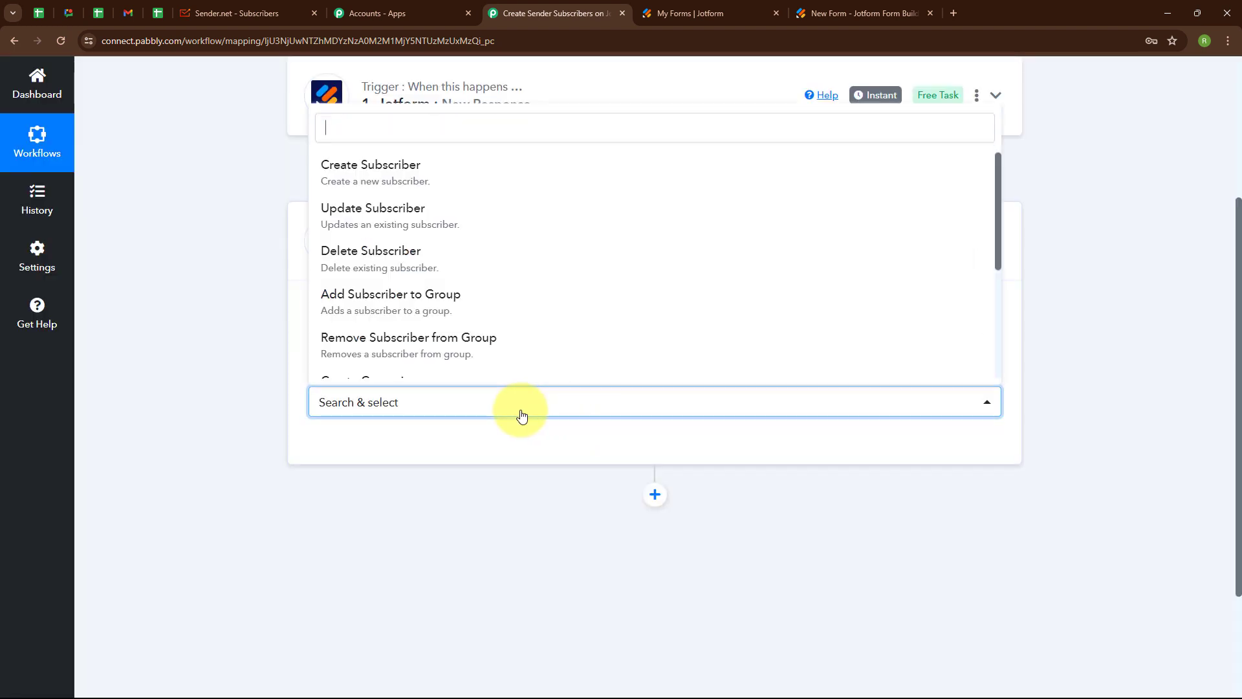
left_click(444, 169)
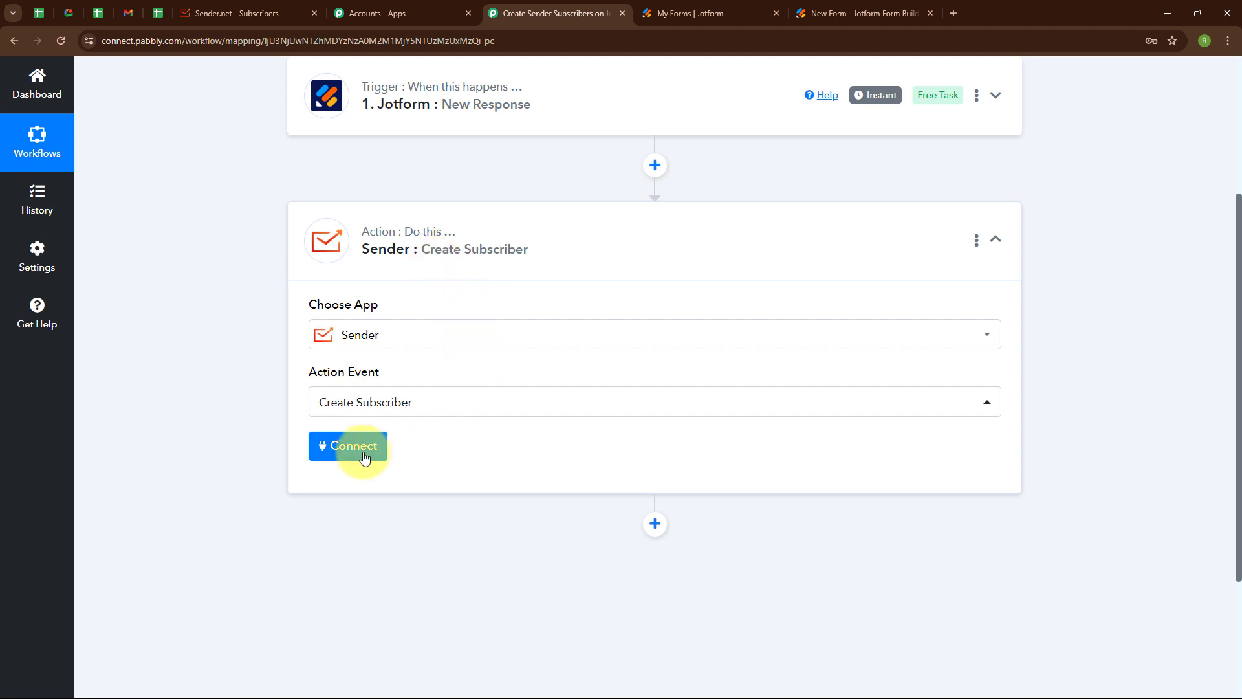
- Add a new Sender connection and rename it 'Jotform Submission', leaving the token empty
left_click(356, 457)
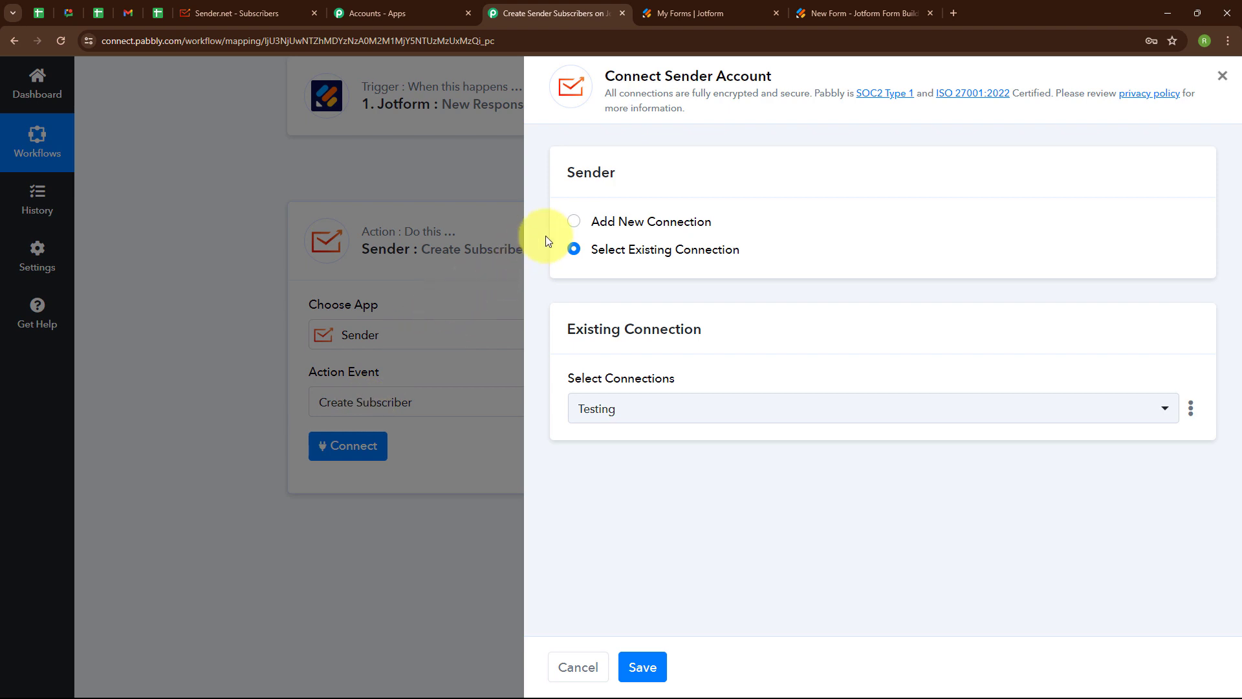
left_click(573, 222)
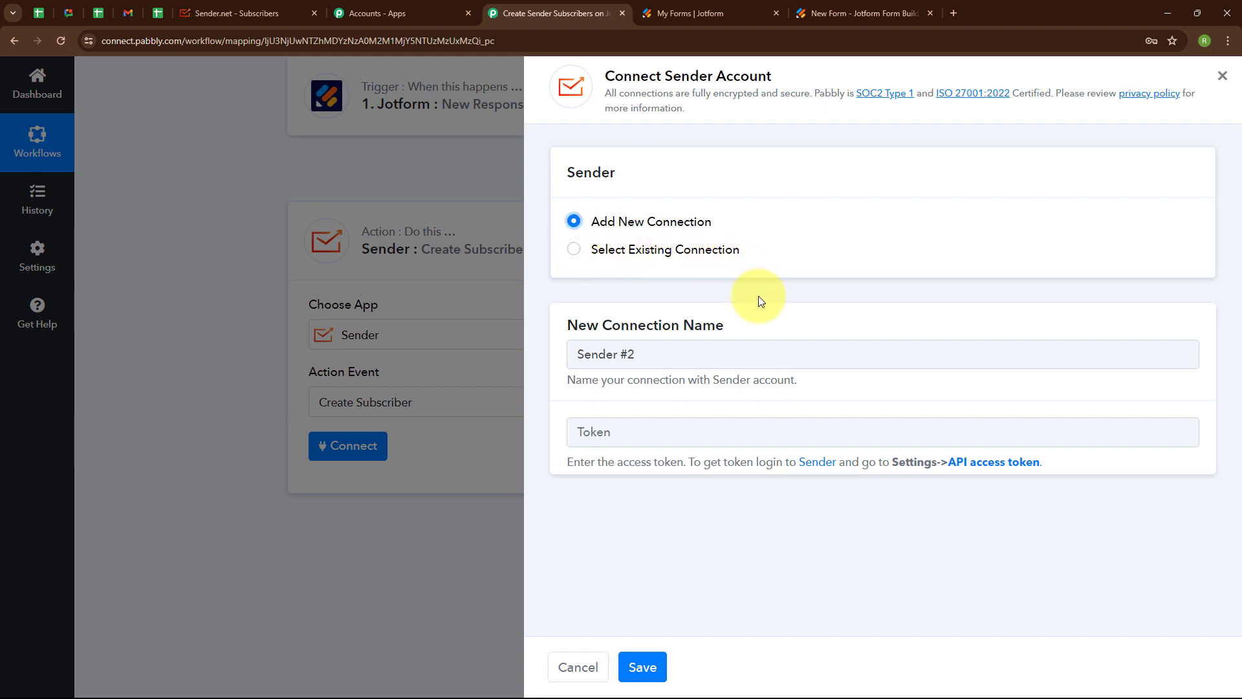
left_click(672, 355)
key("BackSpace")
key("BackSpace")
key("BackSpace")
key("BackSpace")
key("BackSpace")
key("BackSpace")
key("BackSpace")
key("BackSpace")
type("Jotform Submission")
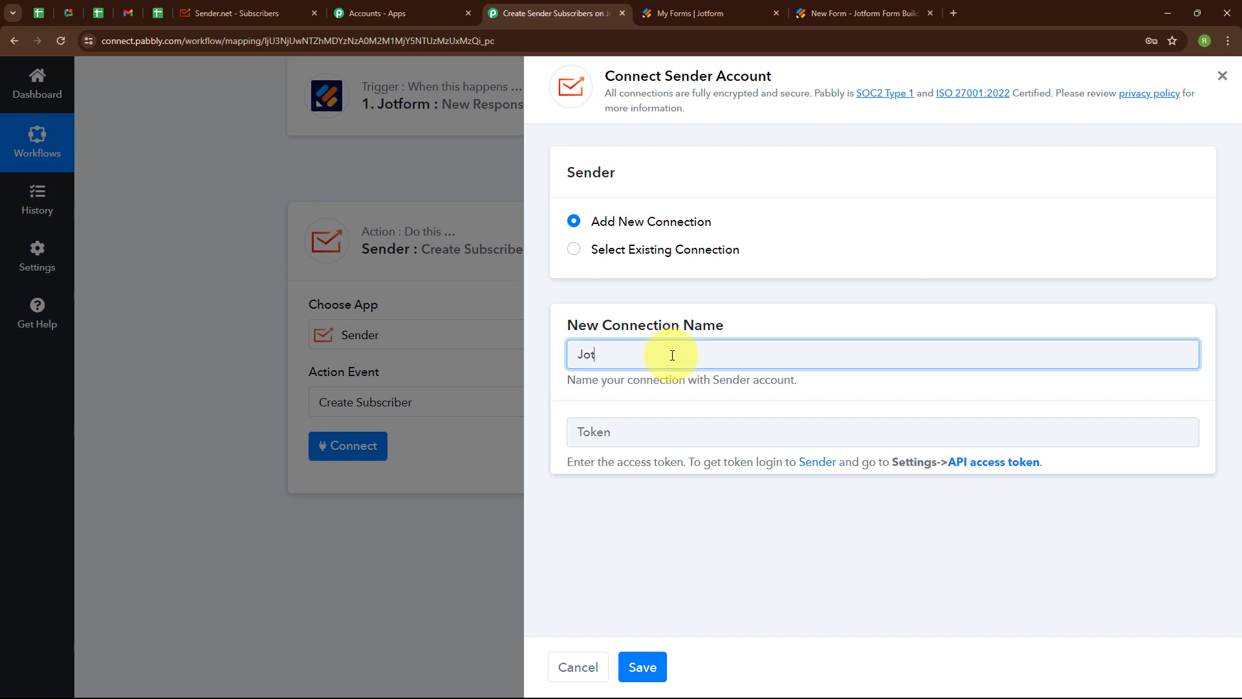
left_click(642, 424)
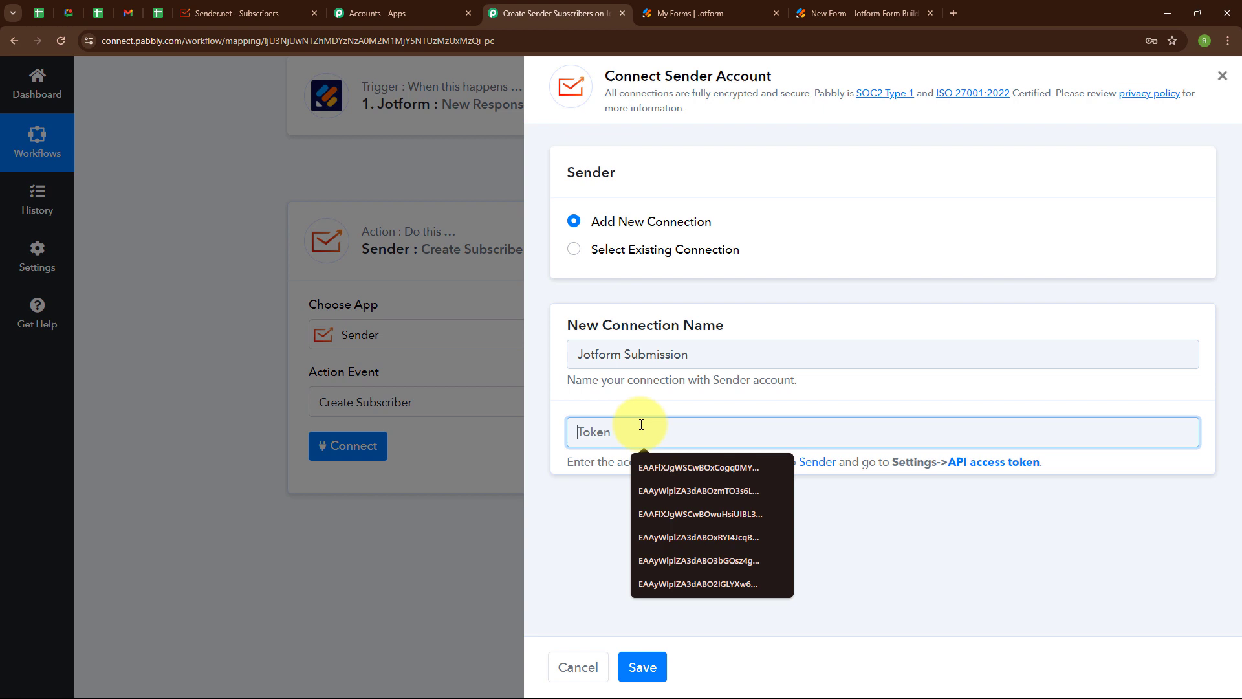
left_click(574, 500)
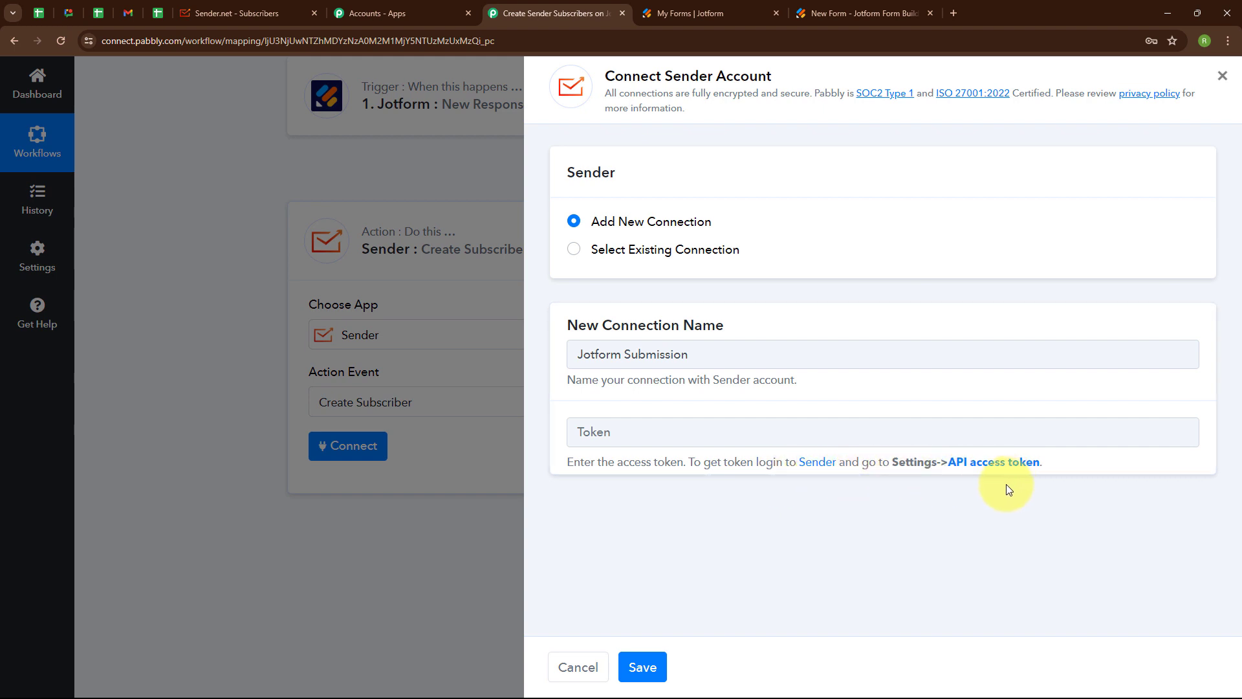
- Create a 1-day Sender.net API access token, copy it, and return to Pabbly's token field
left_click(186, 8)
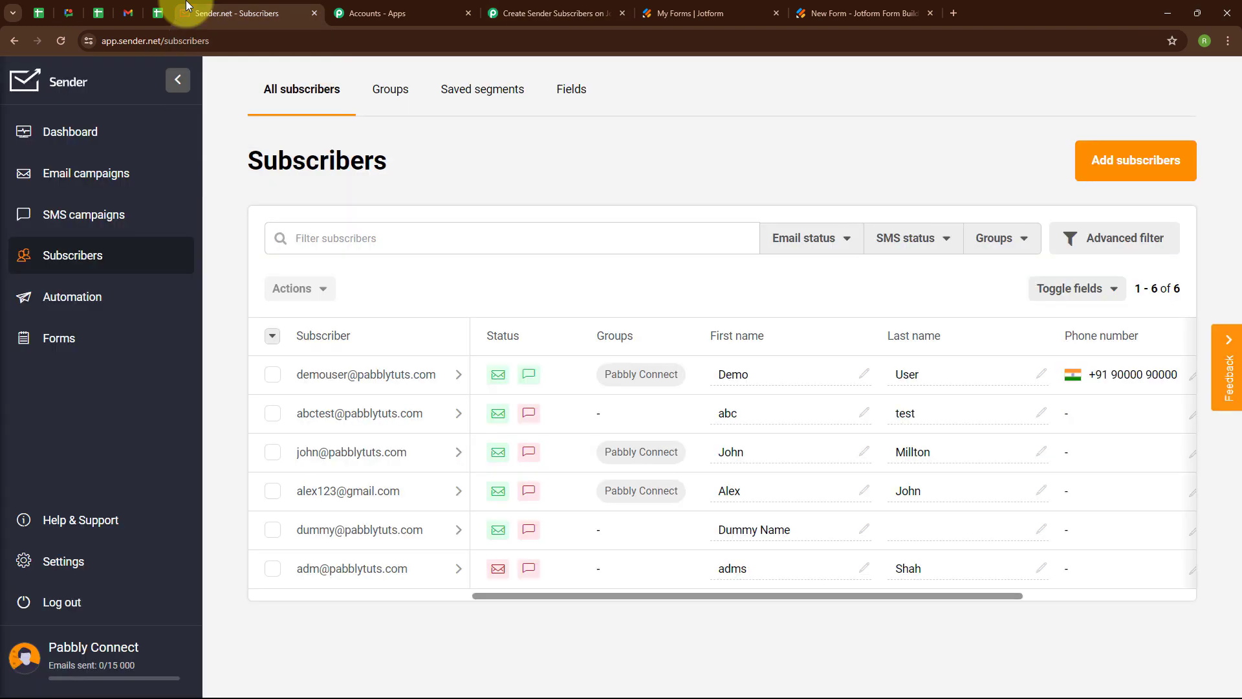
left_click(73, 560)
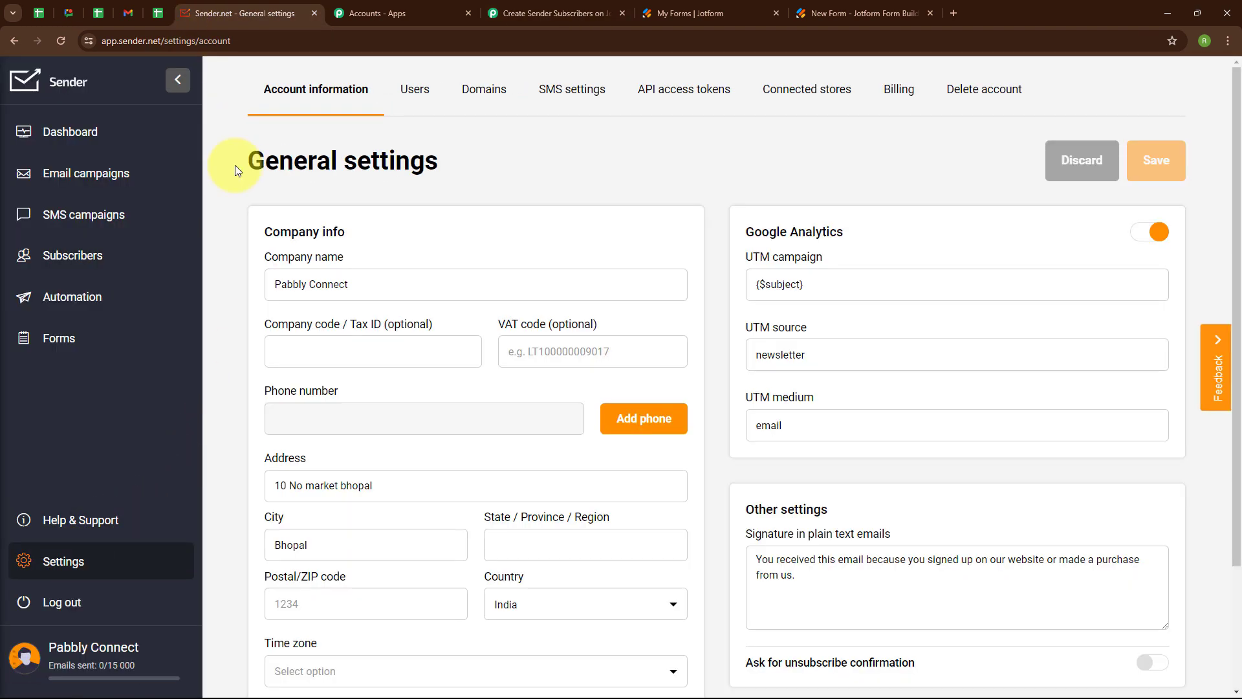
left_click(686, 80)
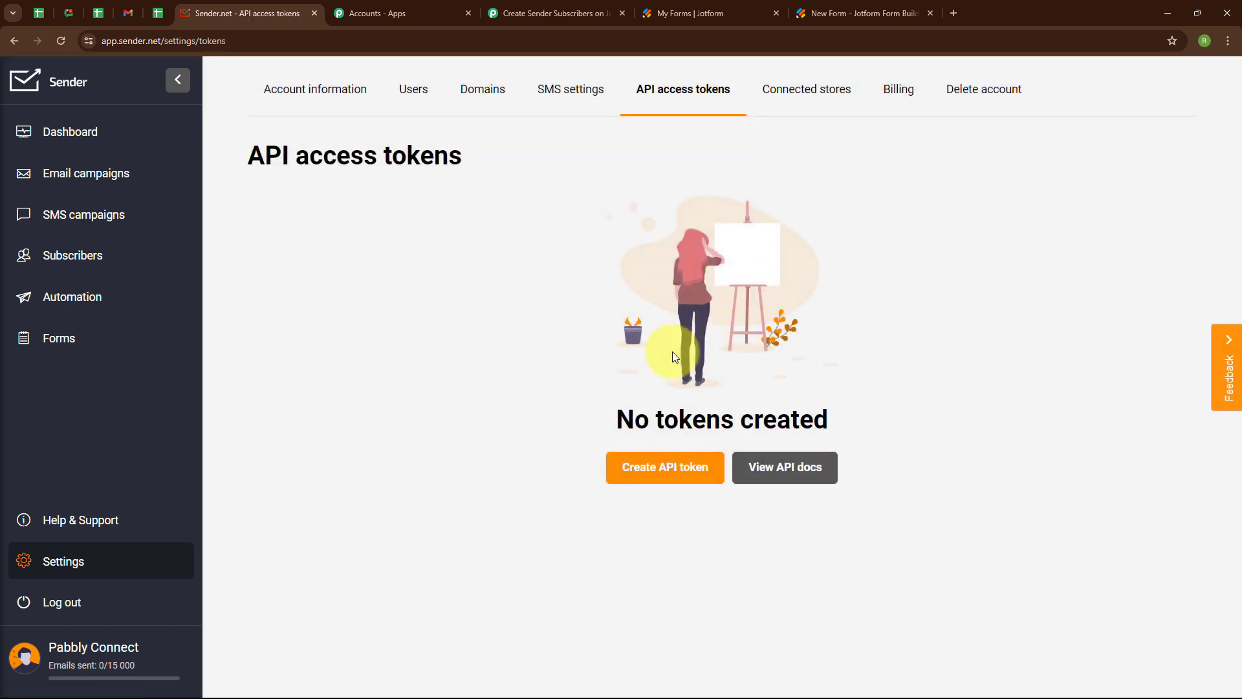
left_click(650, 463)
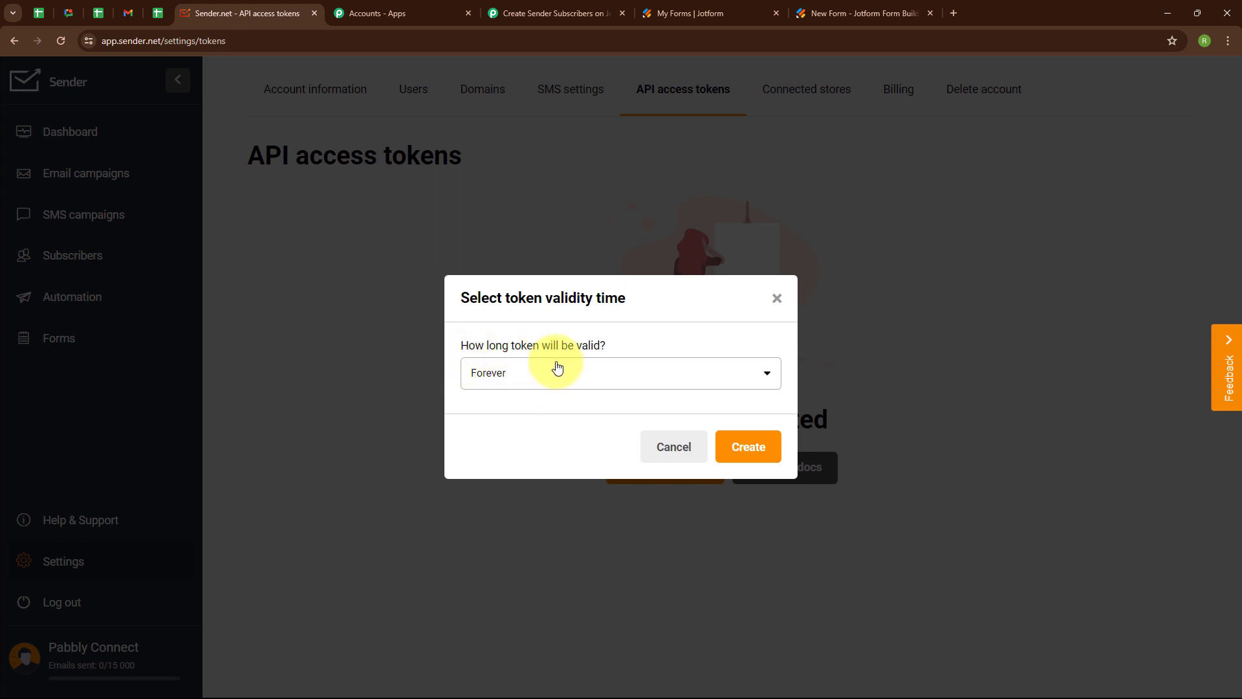
left_click(572, 383)
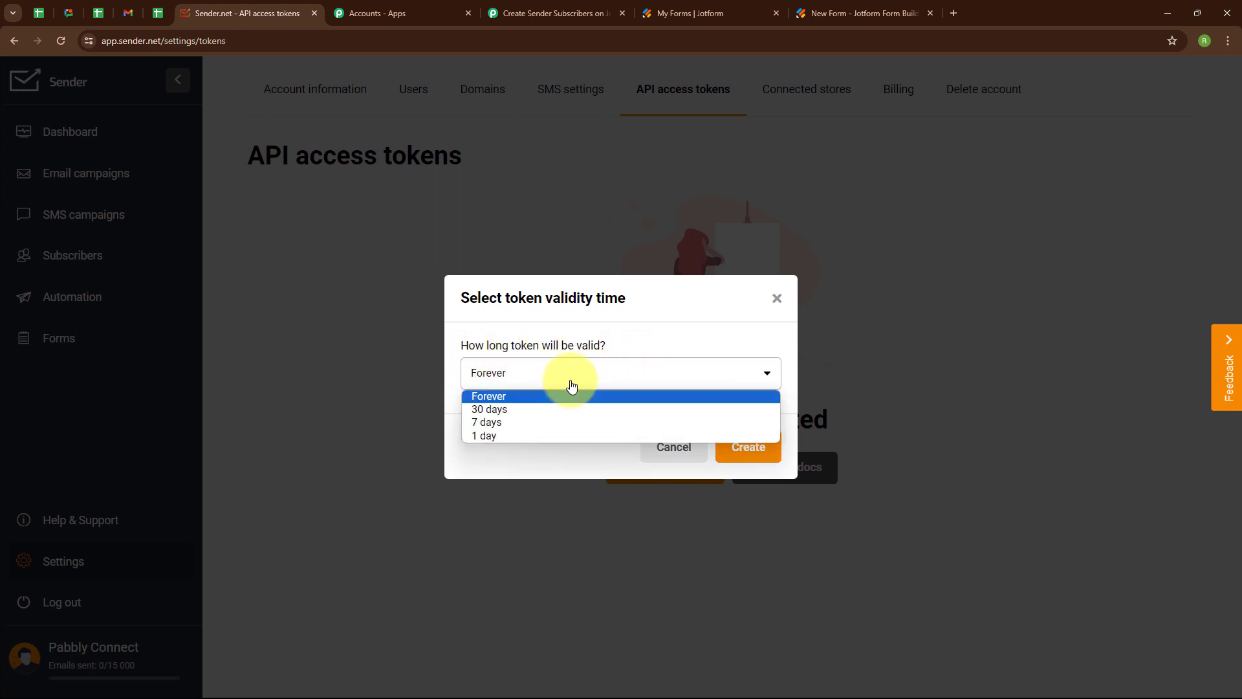
left_click(560, 436)
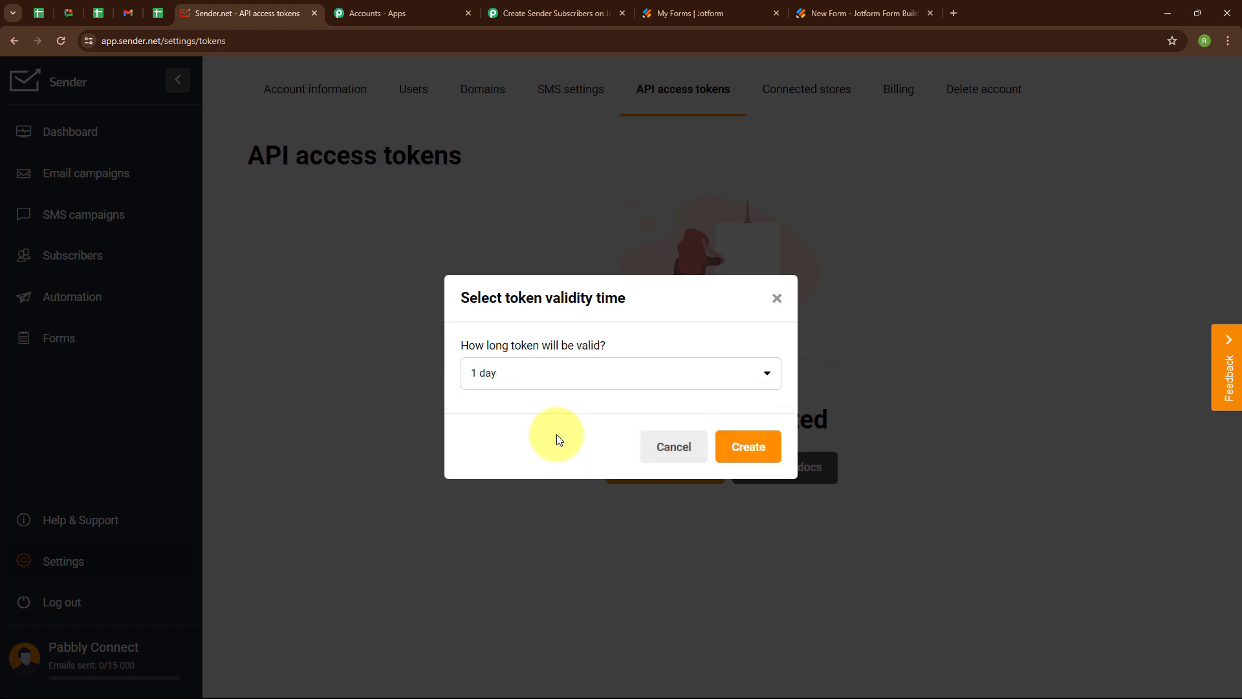
left_click(754, 443)
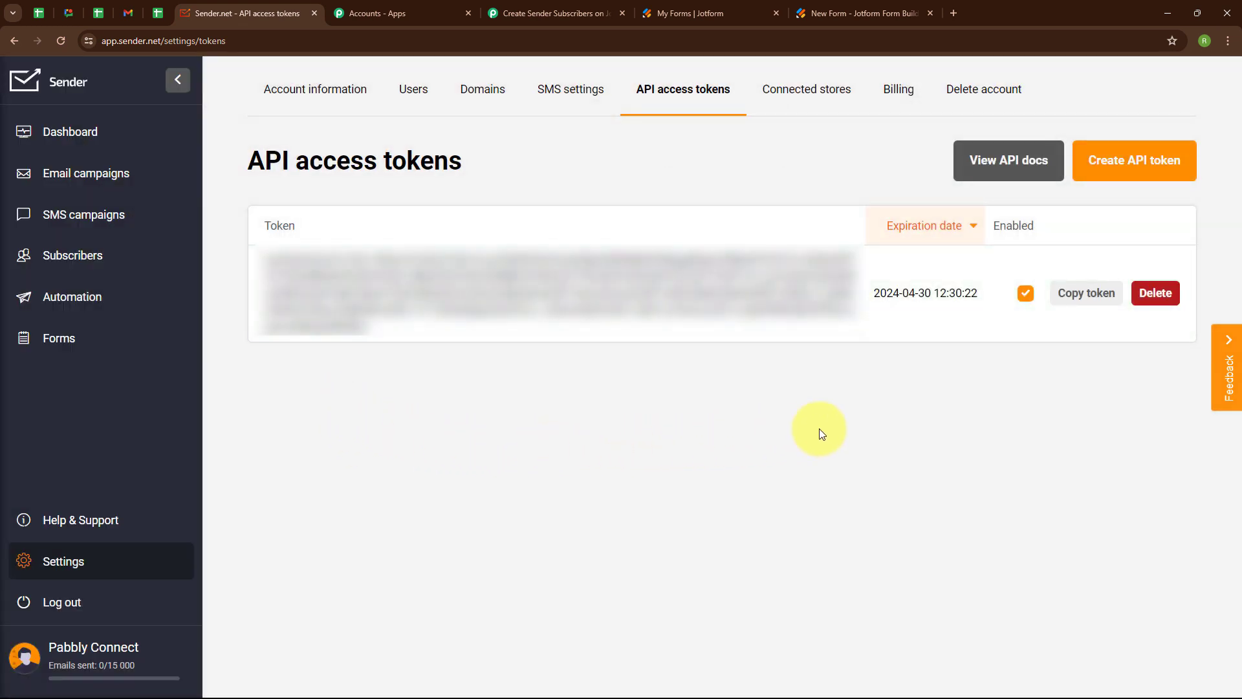
left_click(1091, 301)
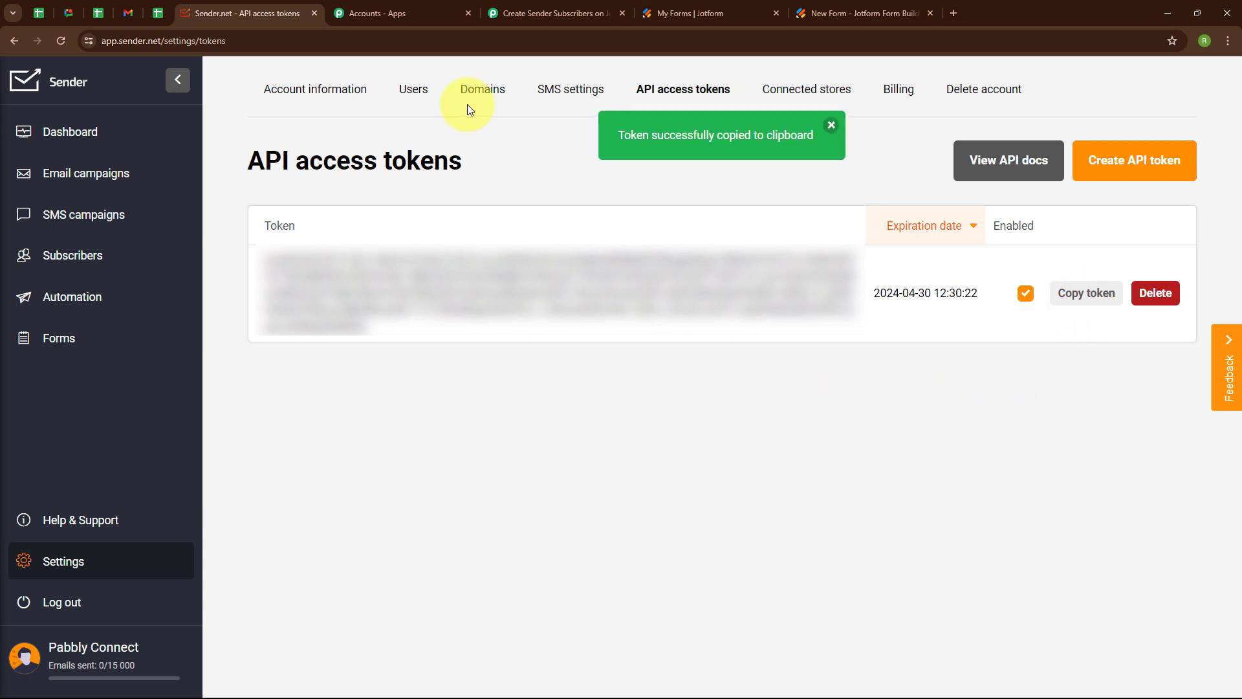
left_click(547, 13)
left_click(637, 428)
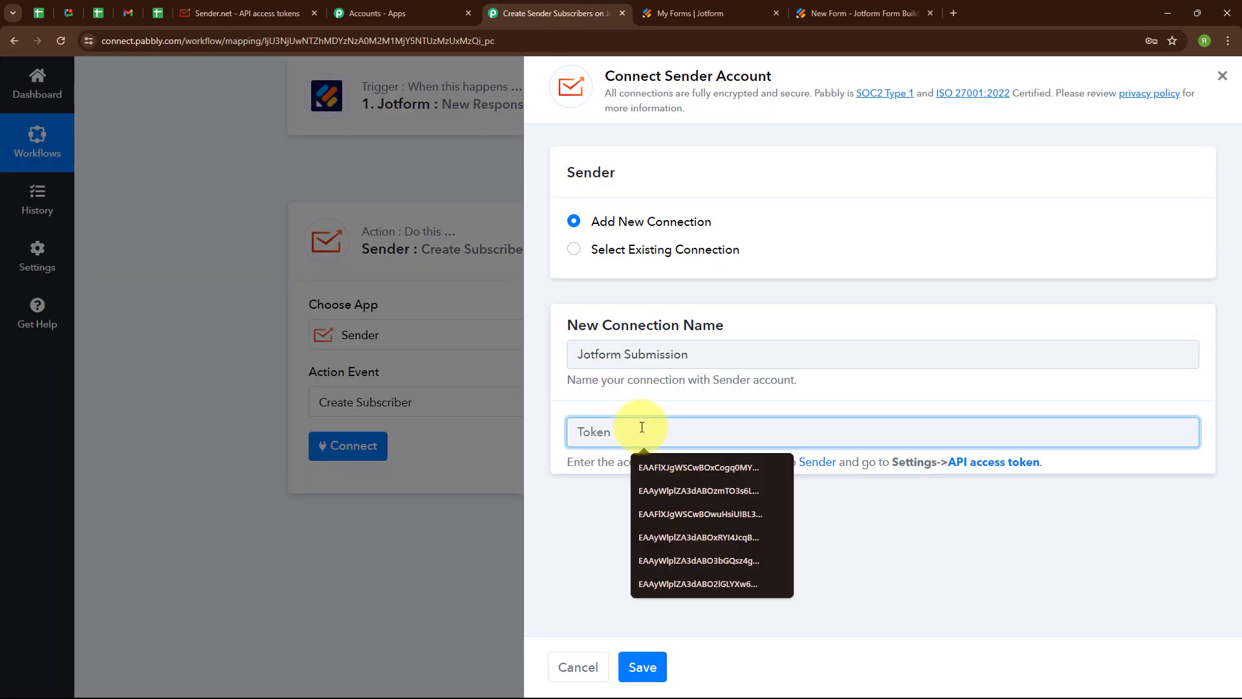
- Paste the API token to save the Sender connection, then open the Email field's previous-step data list
key("ctrl+v")
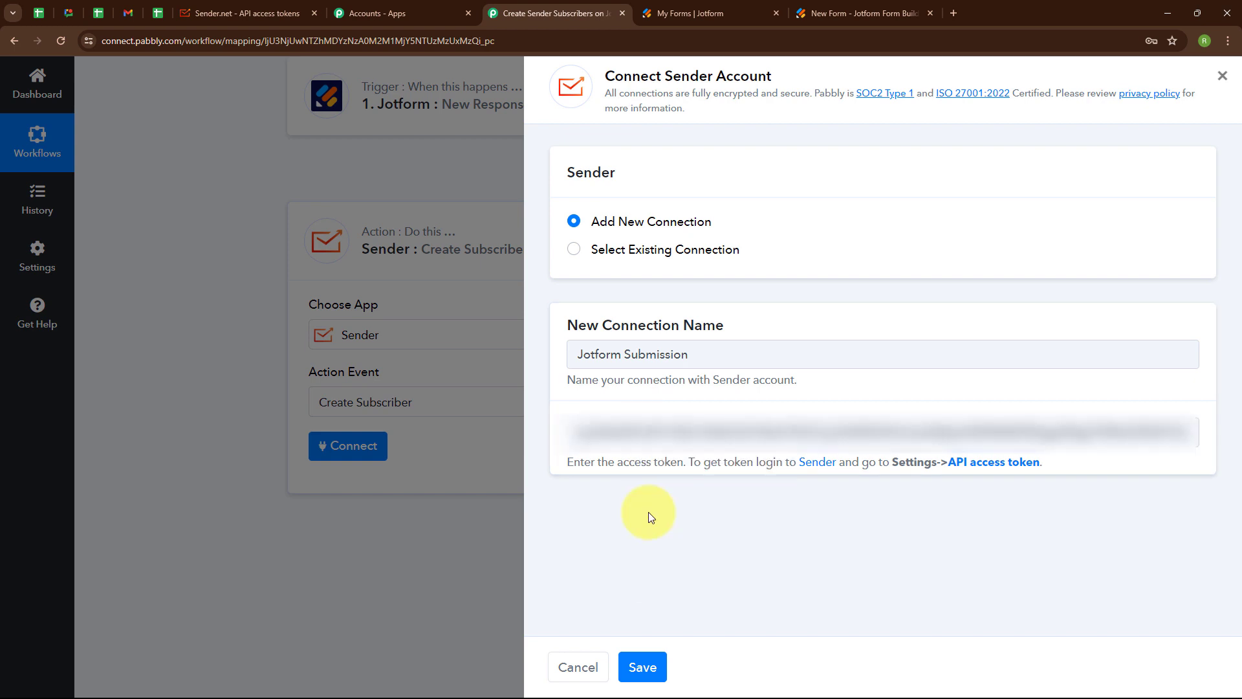
left_click(644, 670)
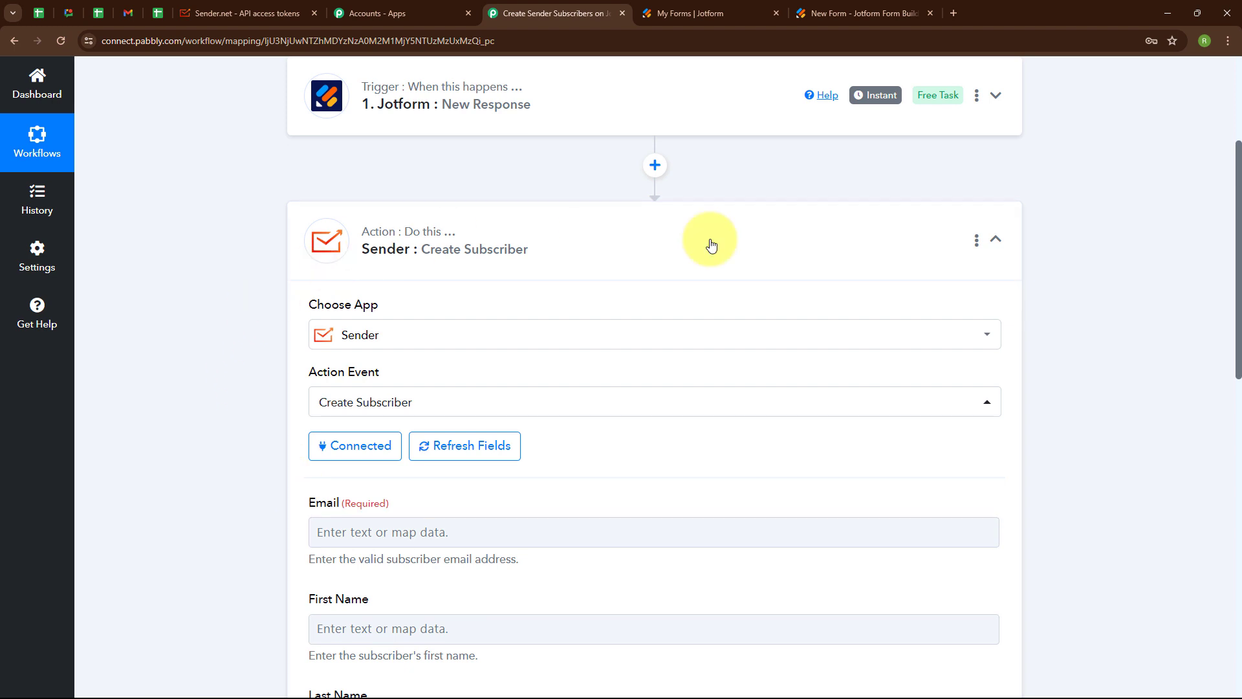
scroll(619, 487, "down", 4)
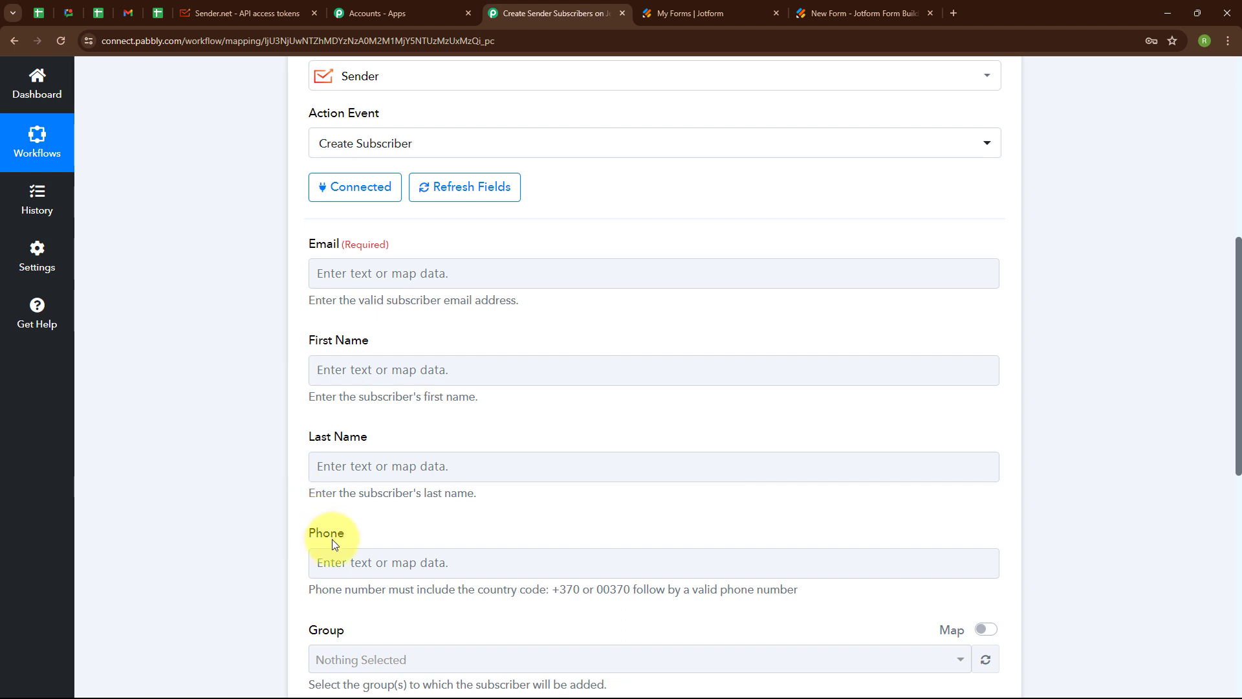
left_click(322, 268)
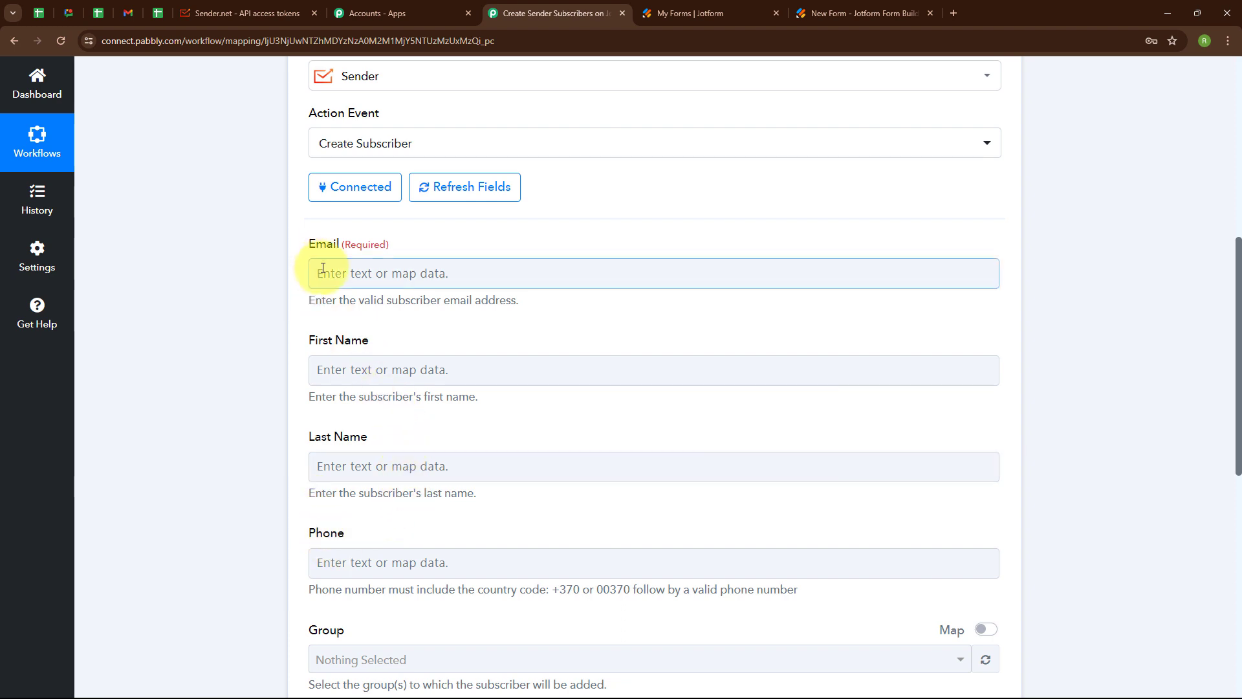
left_click(323, 268)
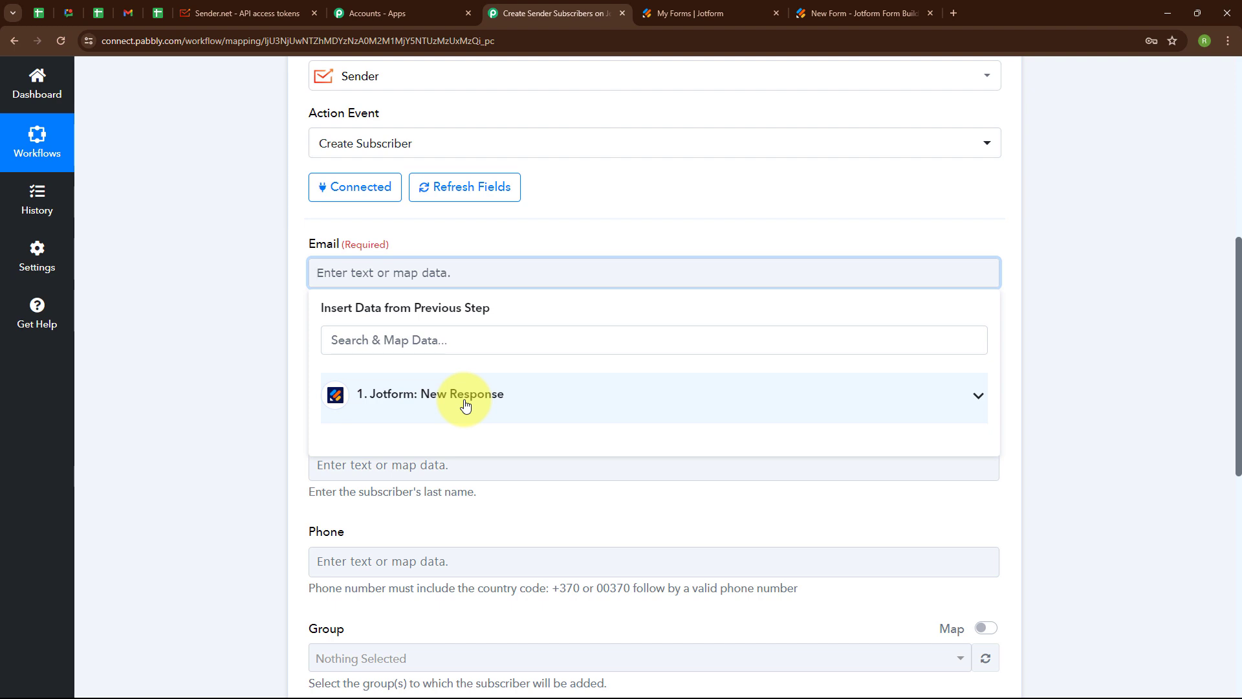
- Map Jotform's Q4 Email to Email and Q3 Name First to First Name
left_click(465, 403)
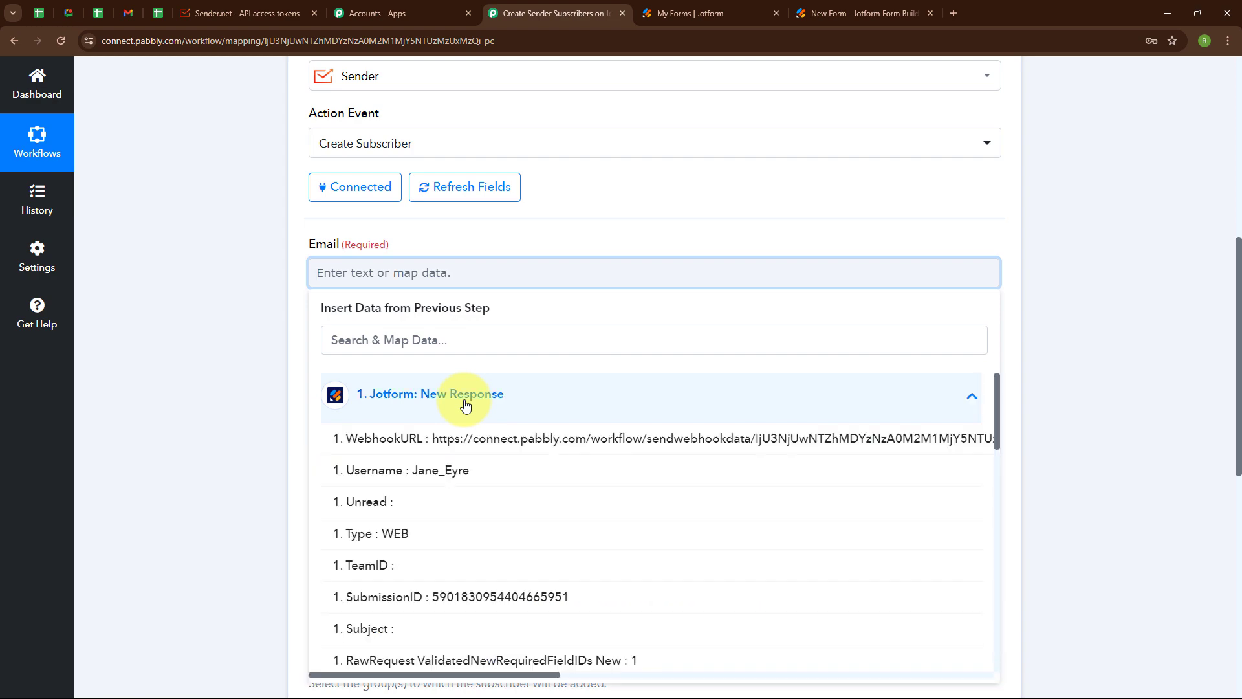
scroll(550, 594, "down", 5)
left_click(554, 586)
scroll(392, 242, "down", 2)
left_click(391, 242)
left_click(488, 368)
scroll(488, 485, "down", 5)
left_click(406, 501)
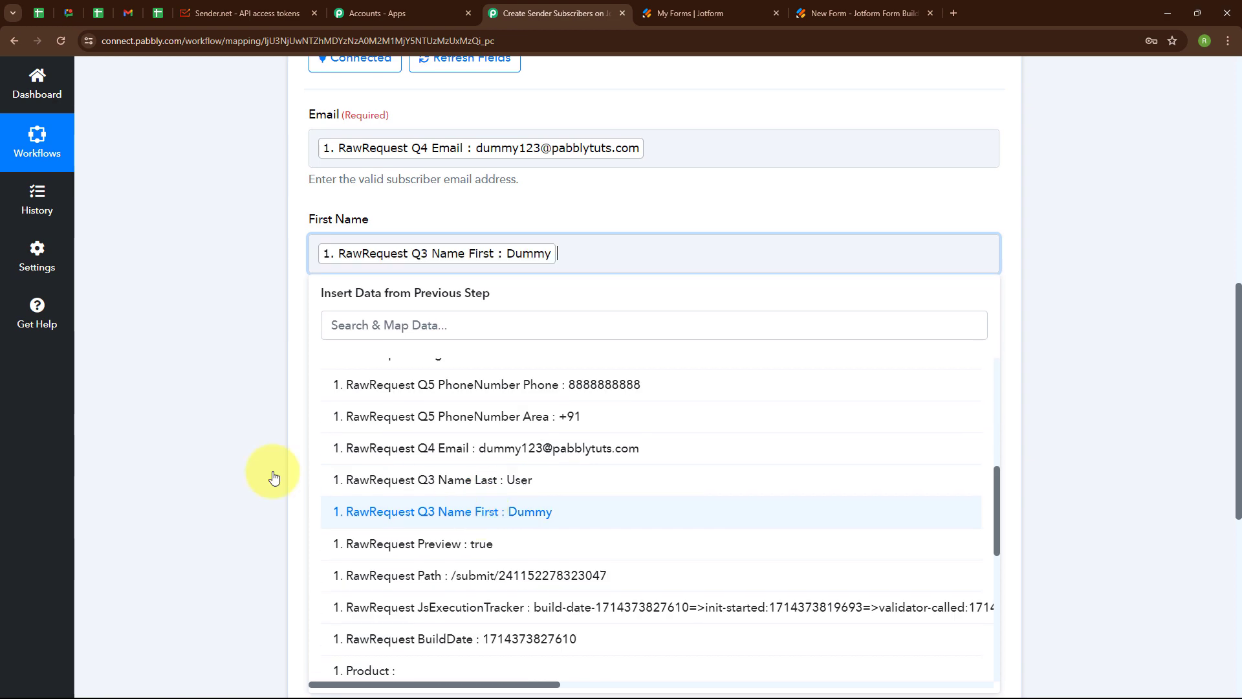
- Map Q3 Name Last to Last Name and Q5 PhoneNumber Area plus Phone to Phone
left_click(383, 355)
left_click(397, 471)
scroll(453, 576, "down", 5)
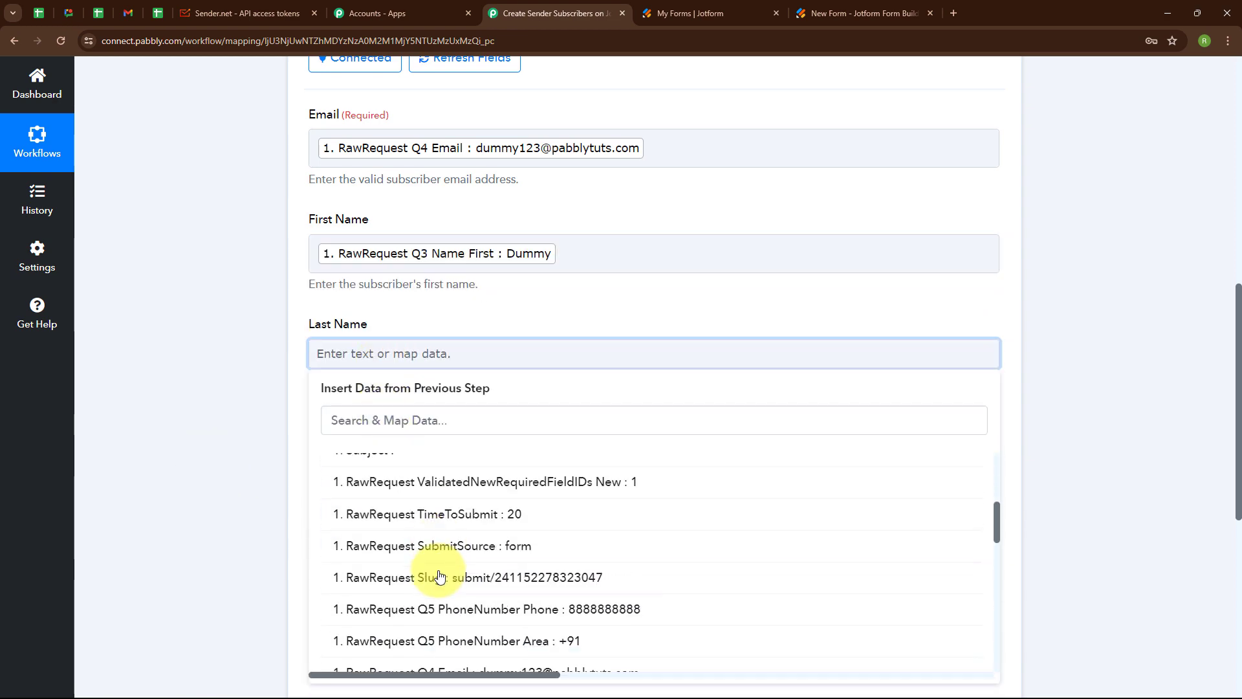
scroll(439, 576, "down", 3)
left_click(436, 583)
scroll(504, 420, "down", 2)
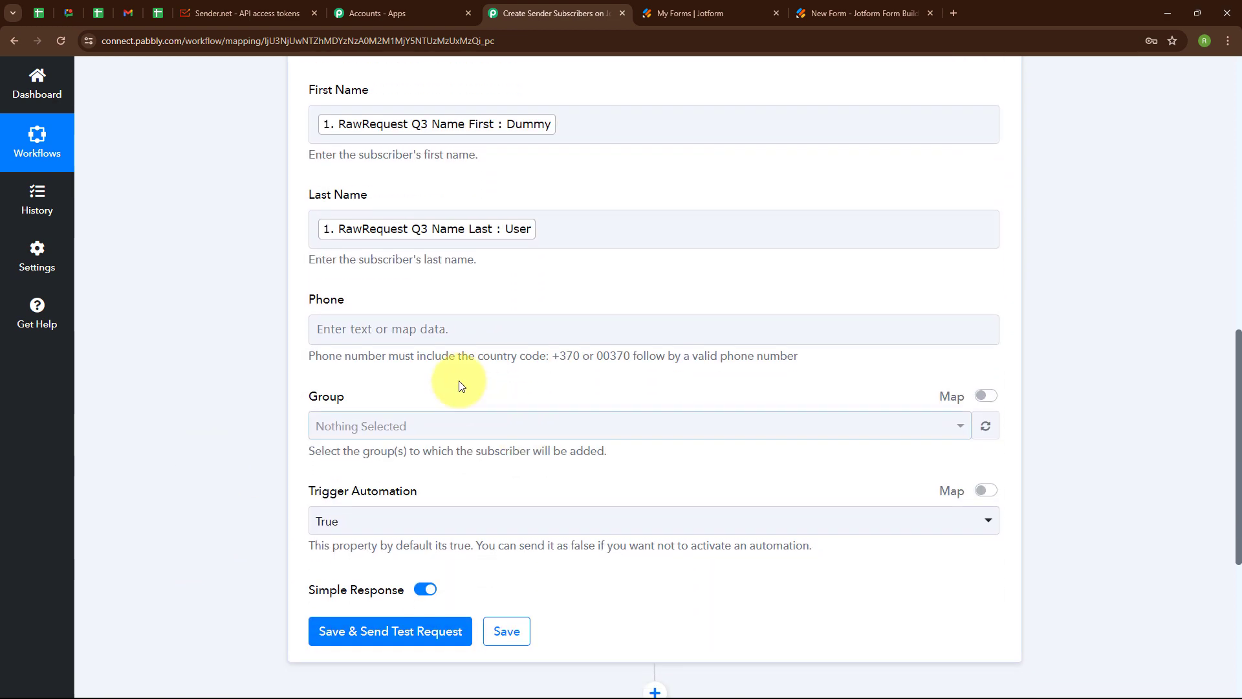
left_click(369, 329)
left_click(424, 447)
scroll(466, 582, "down", 10)
left_click(455, 628)
left_click(546, 594)
left_click(80, 501)
- Assign the subscriber to the Pabbly Connect group
scroll(595, 416, "down", 2)
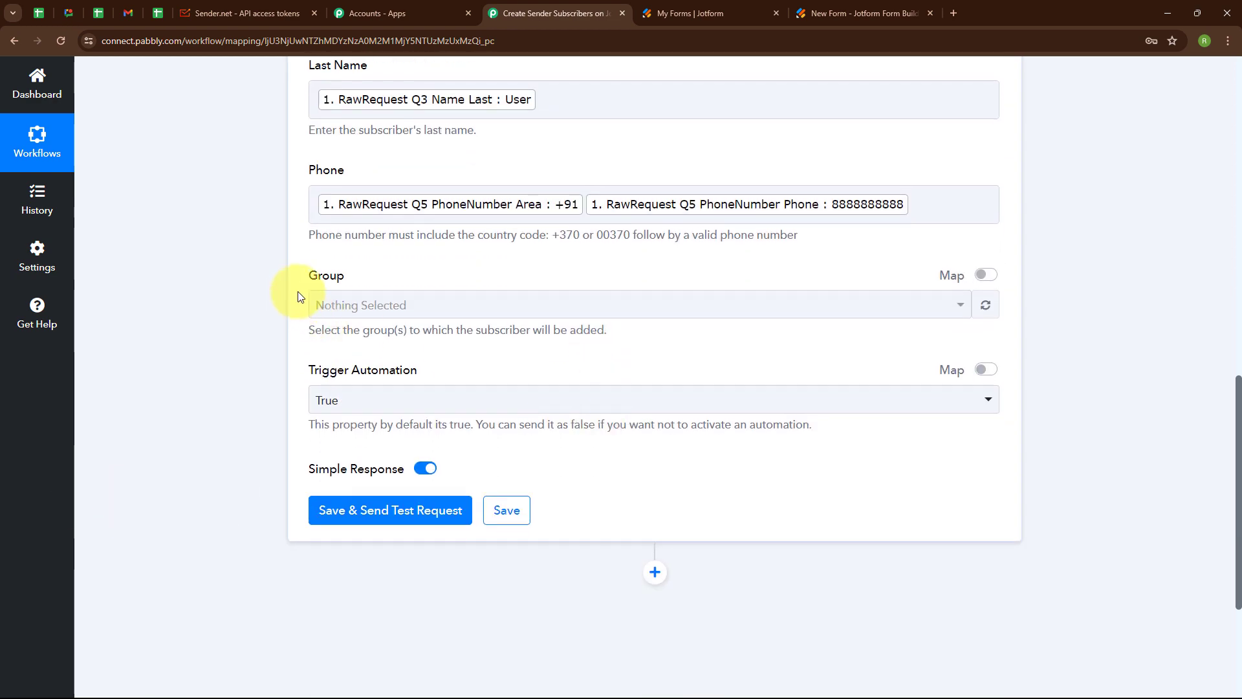
left_click(361, 309)
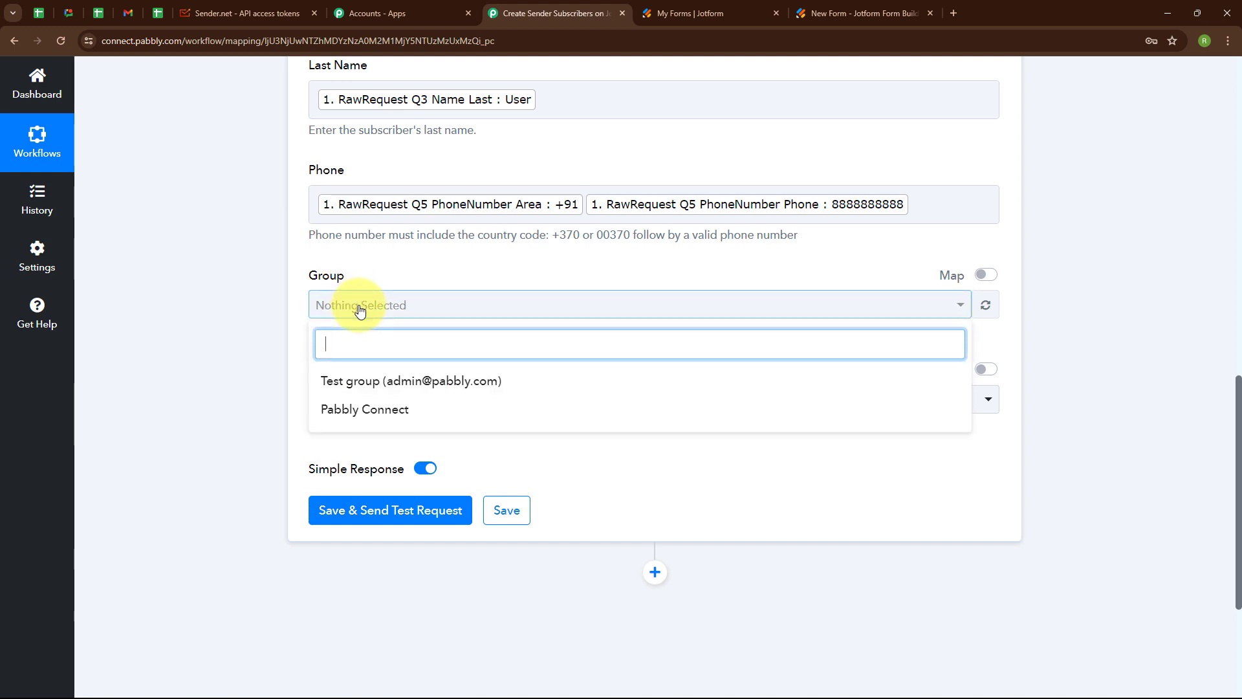
left_click(350, 419)
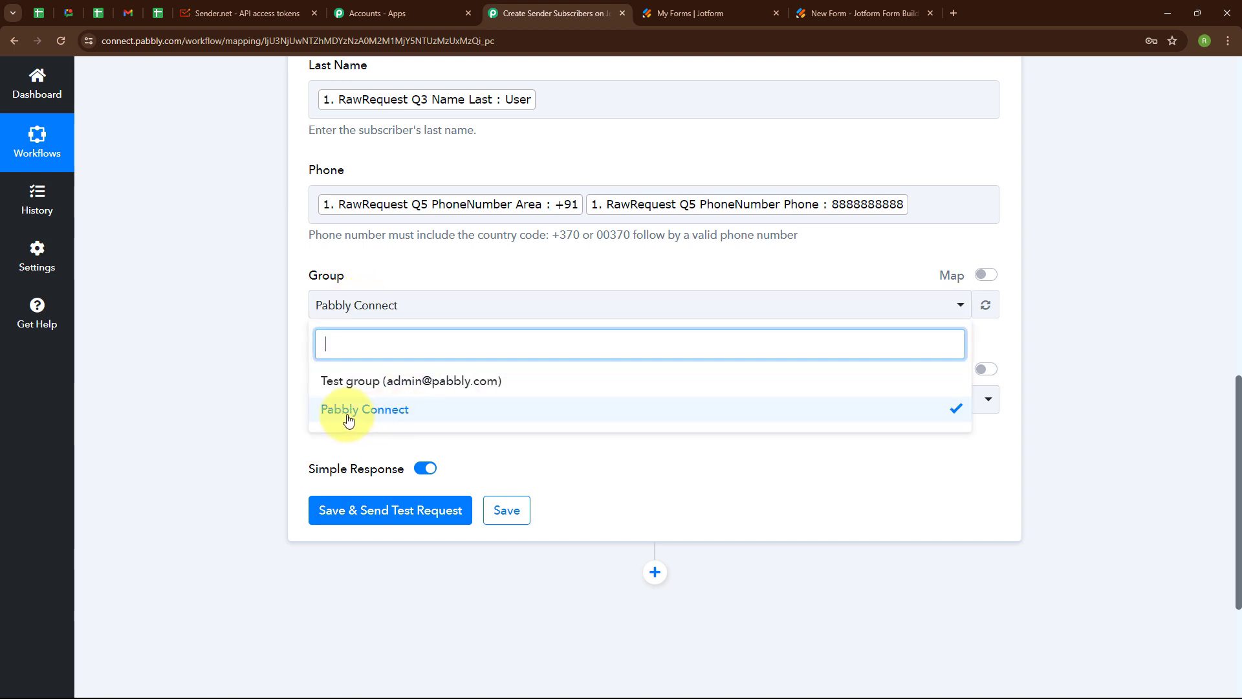
left_click(267, 398)
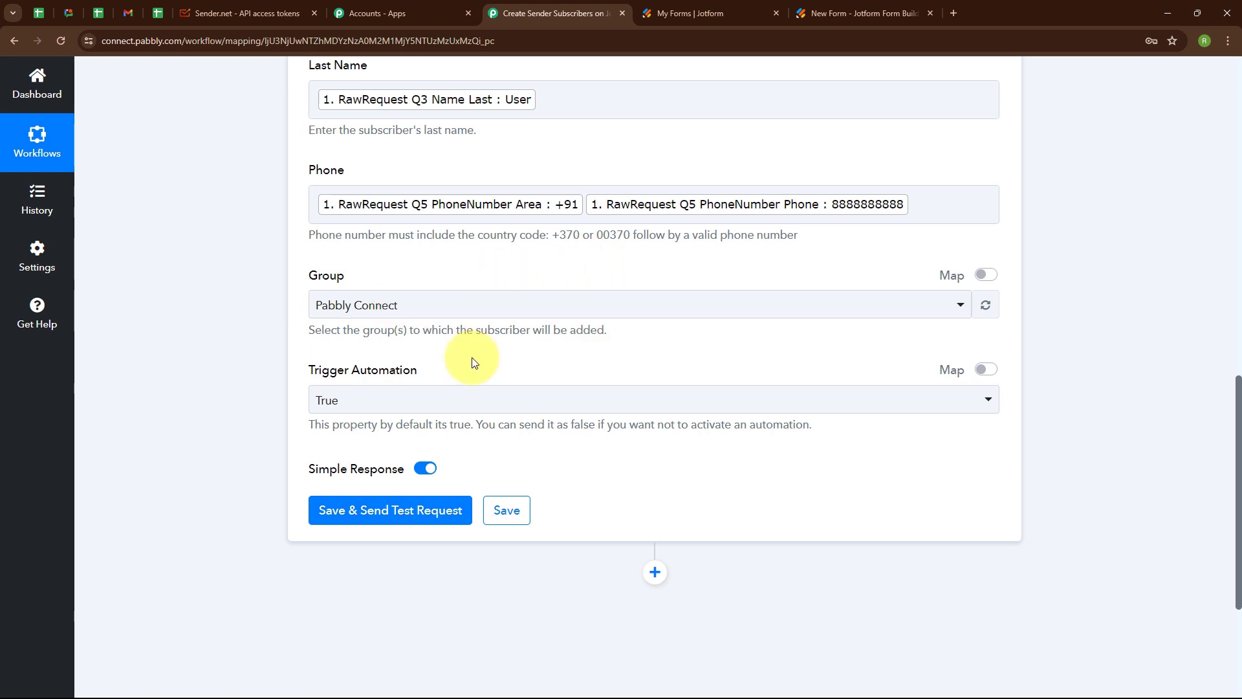
scroll(472, 357, "down", 1)
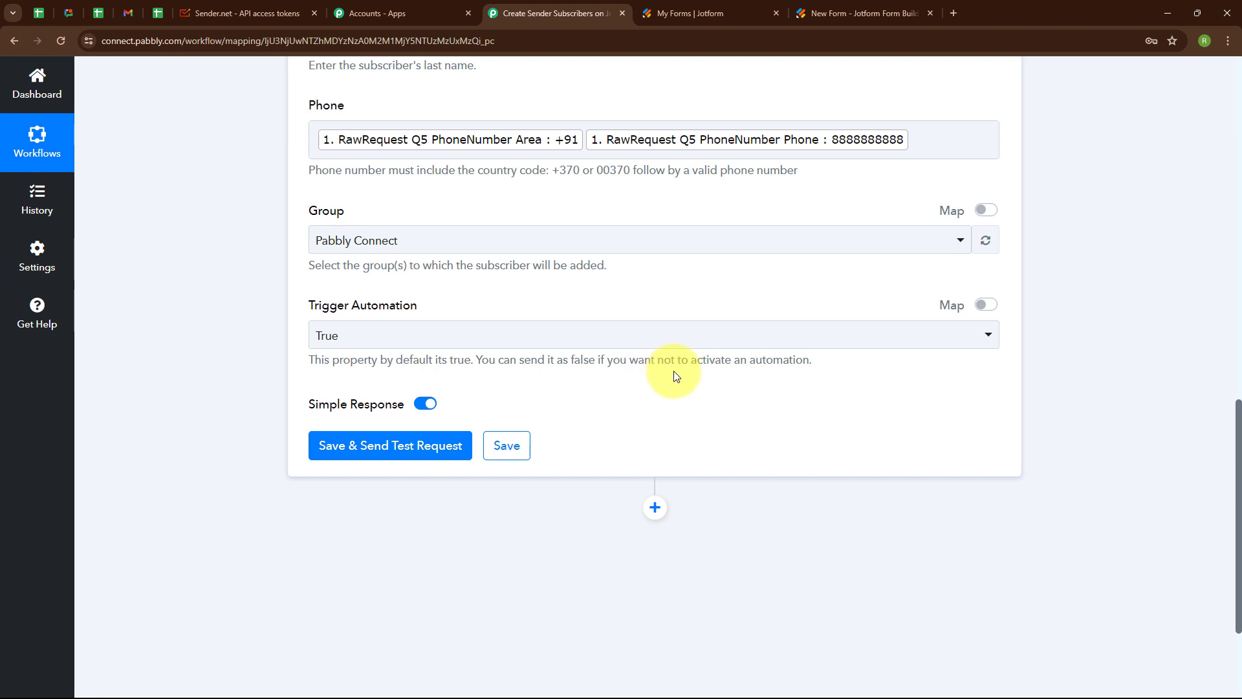
- Keep Trigger Automation as True and send the Sender test request, creating the Dummy User subscriber
left_click(486, 339)
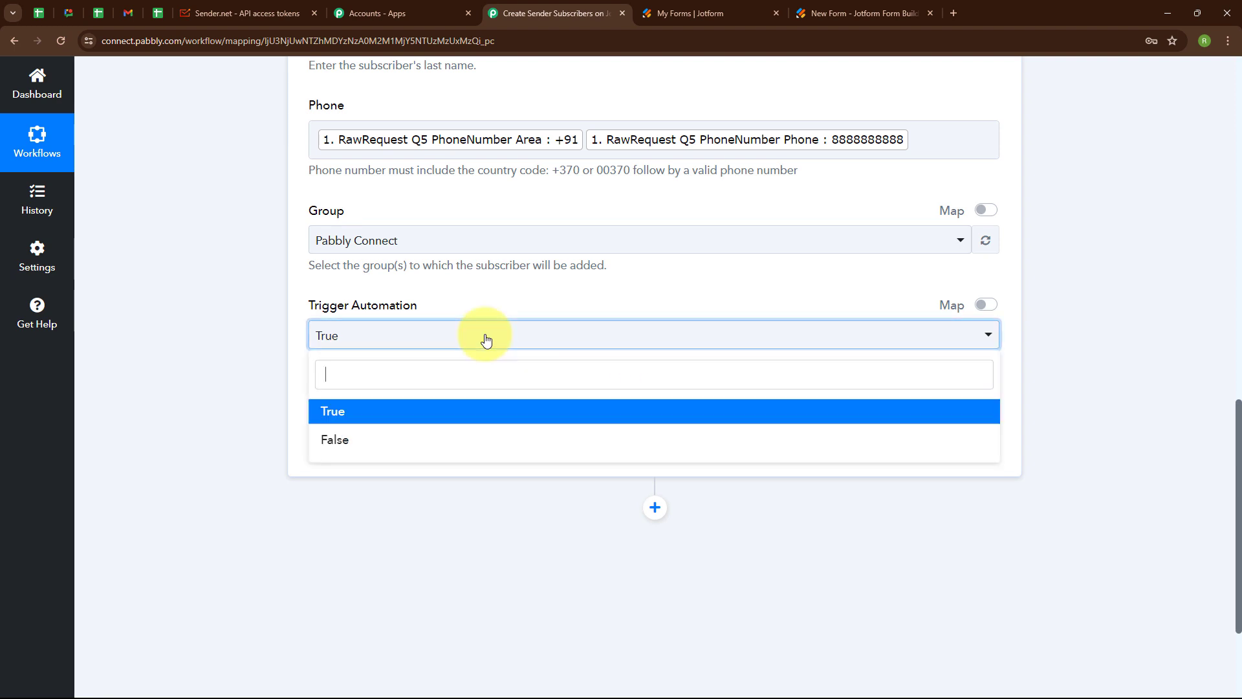
left_click(381, 412)
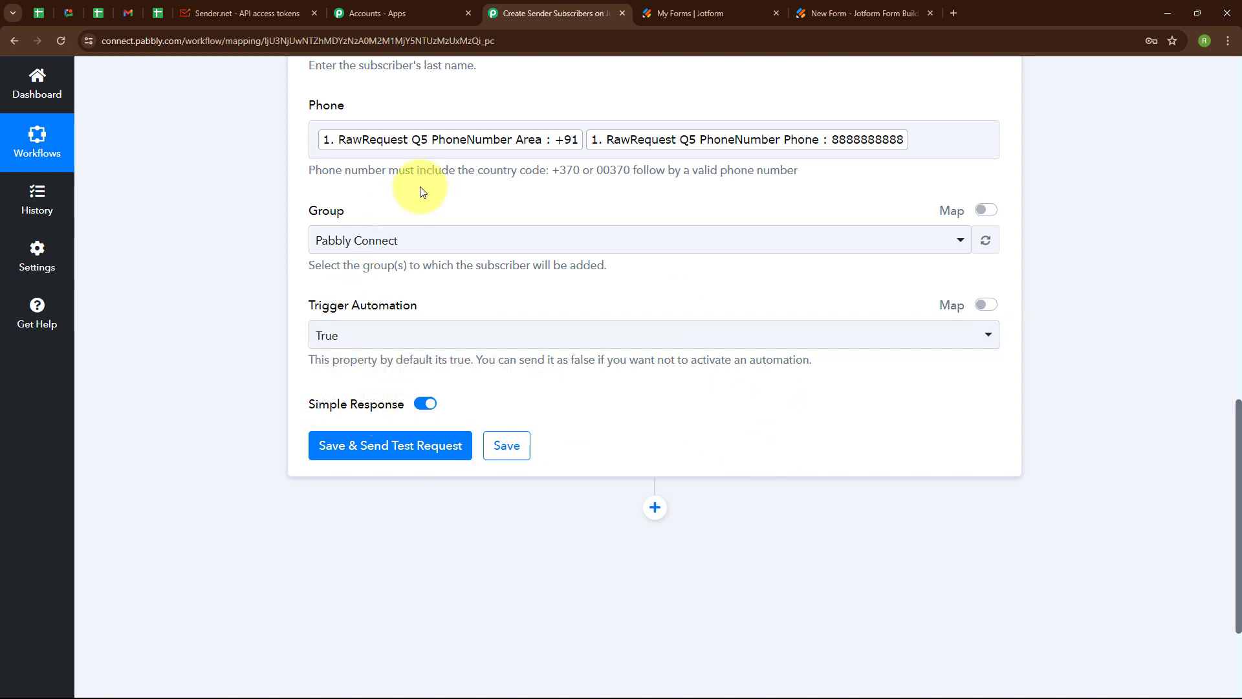
left_click(372, 448)
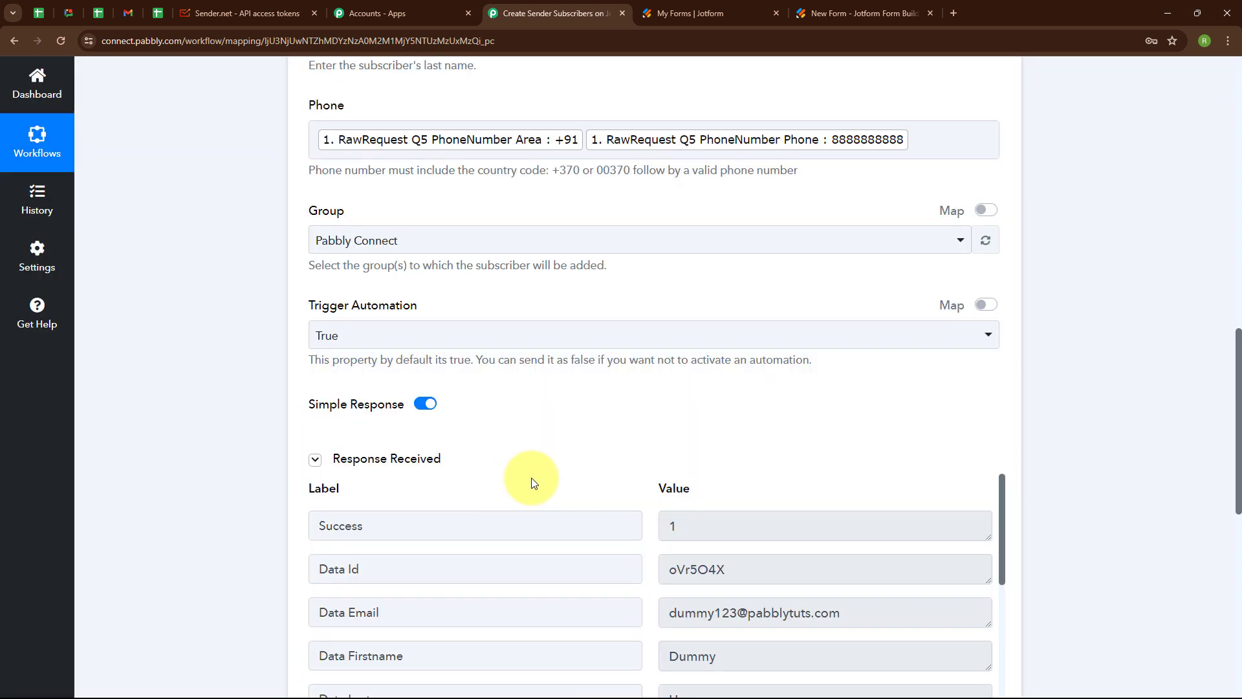
scroll(605, 468, "down", 3)
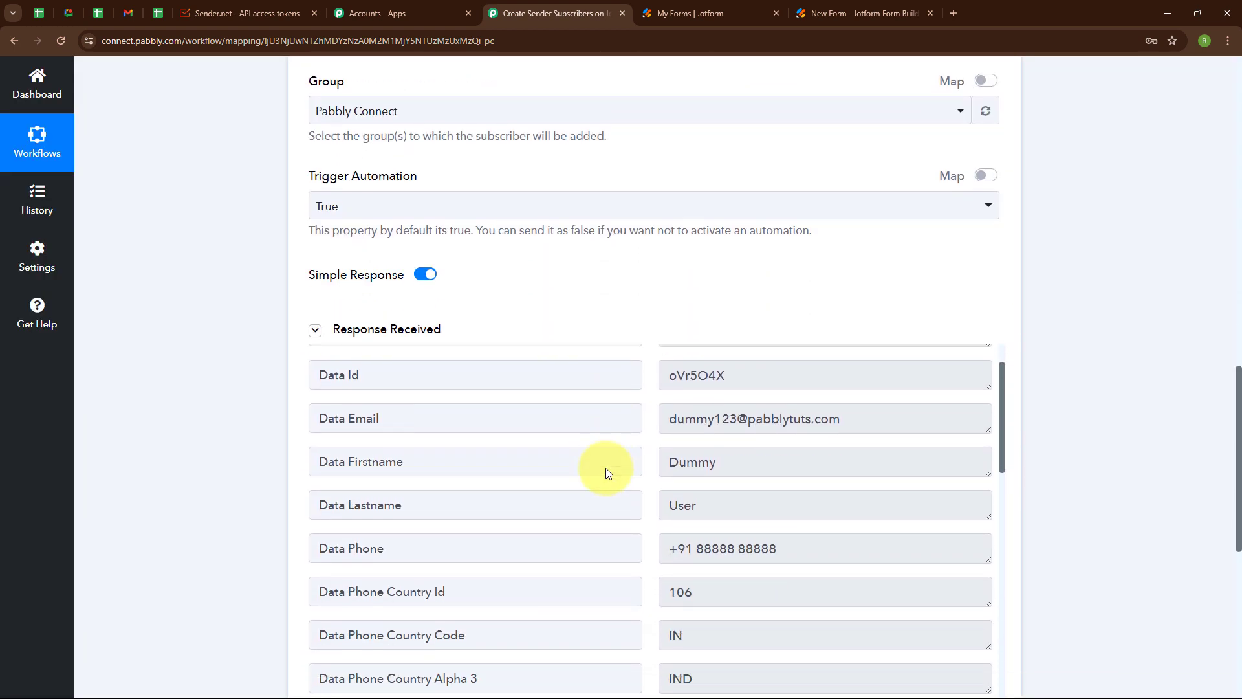
scroll(607, 467, "up", 1)
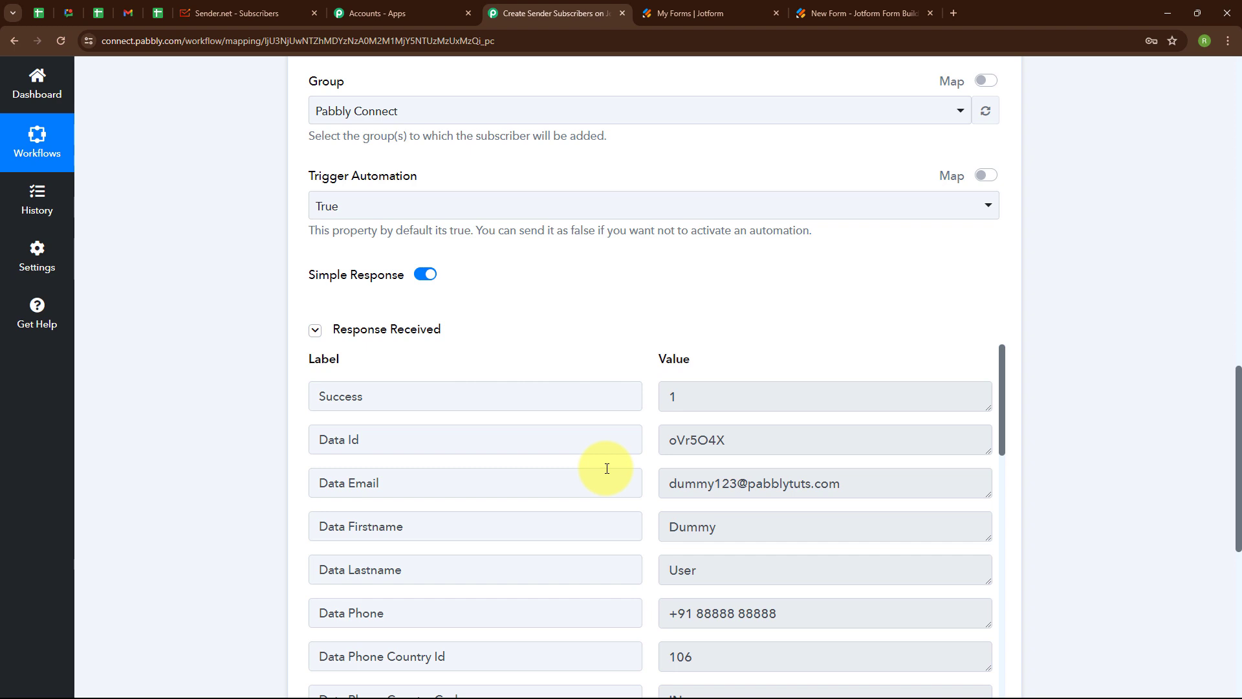
left_click(242, 13)
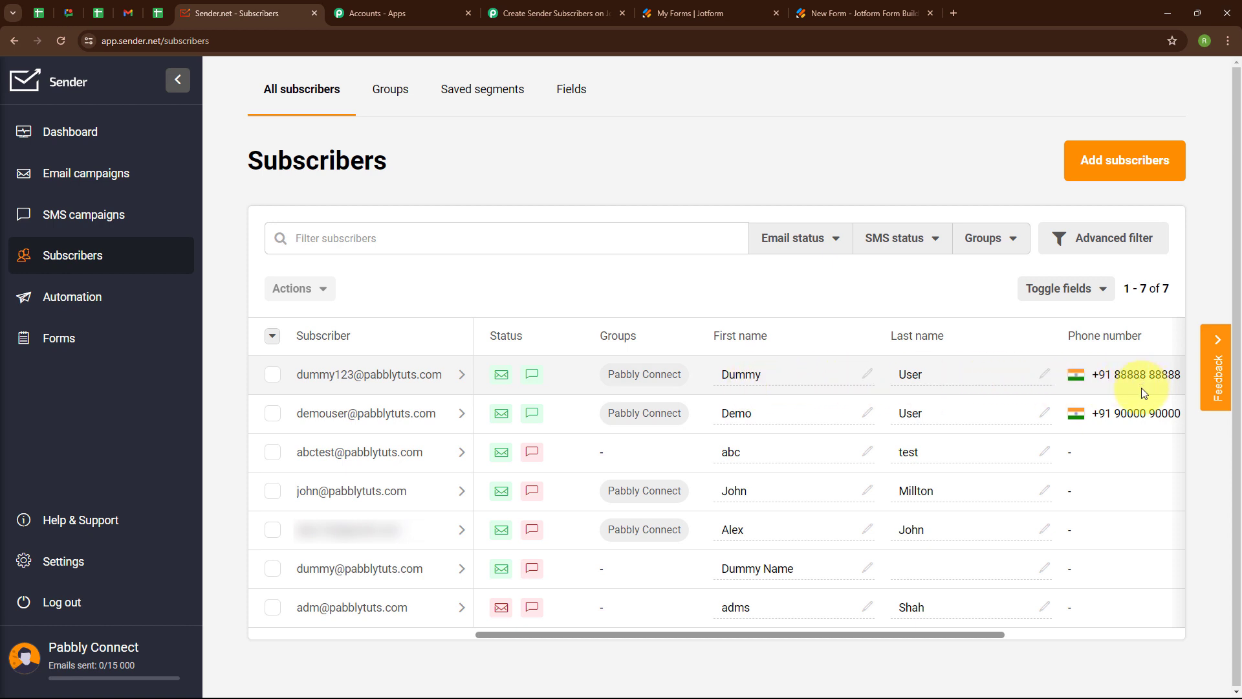
- After confirming Dummy User is in the Pabbly Connect group, leave the Sender.net list
left_click(547, 7)
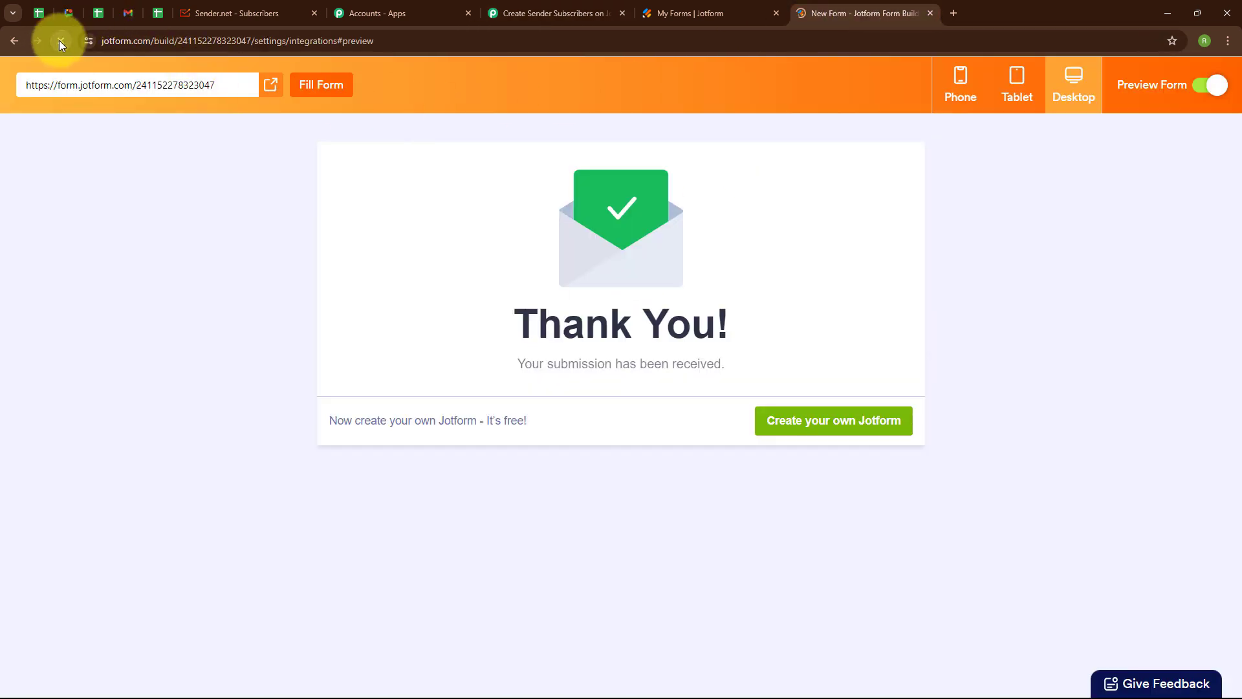
- Fill the Jotform preview for Test Lead with an email address and a +91 phone number
scroll(490, 278, "down", 2)
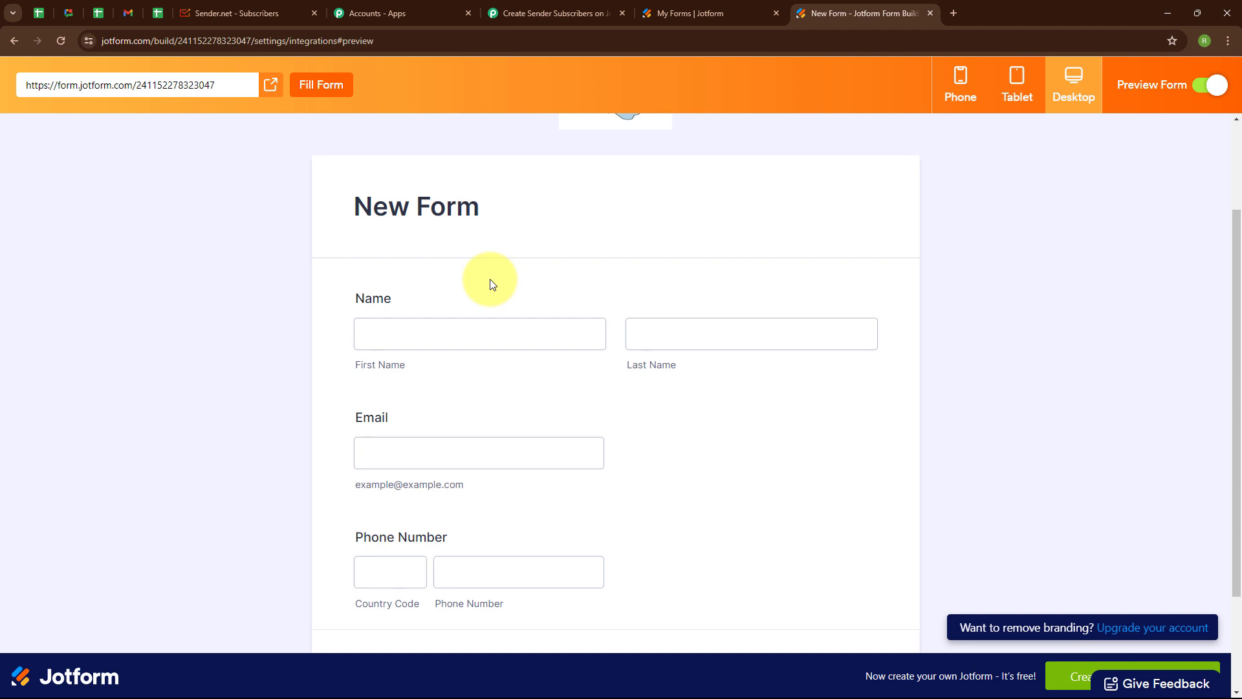
scroll(490, 283, "down", 1)
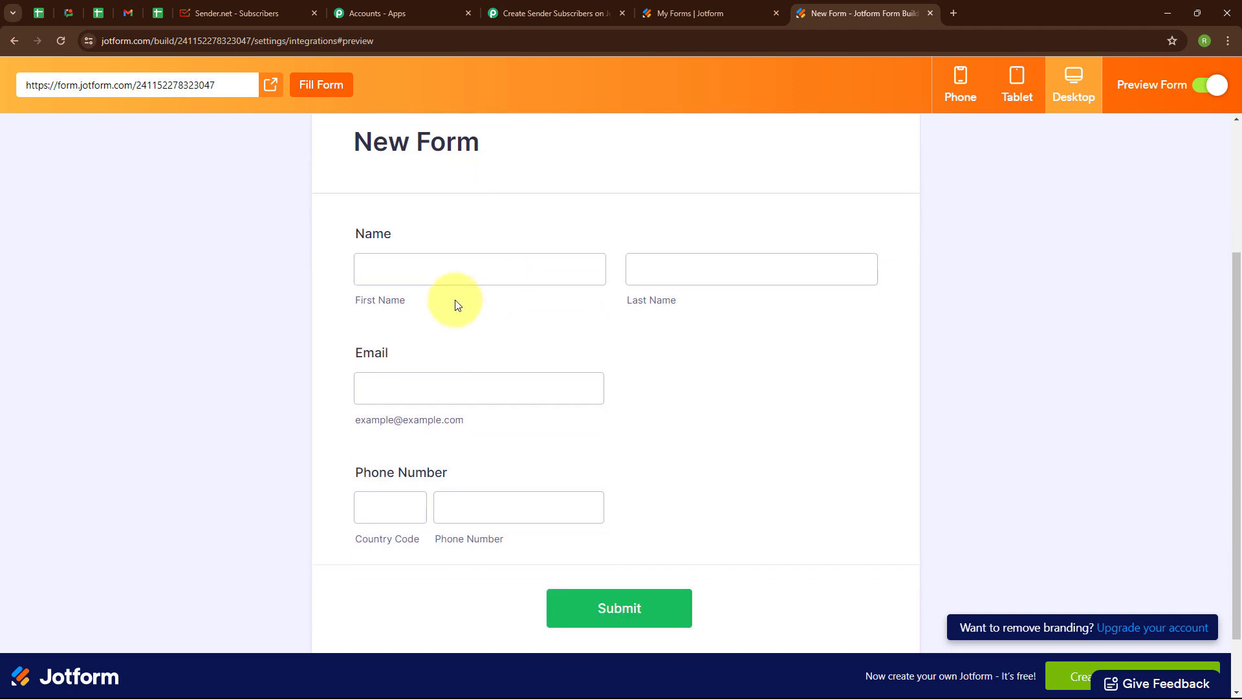
left_click(451, 269)
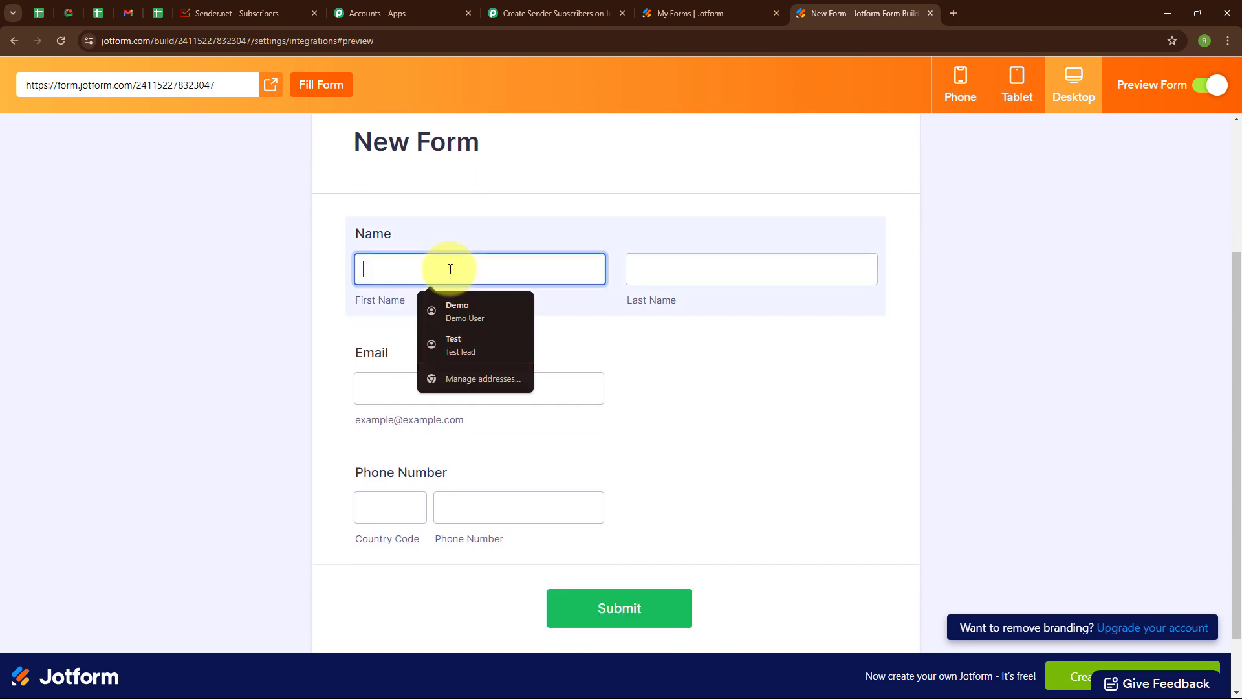
type("Test")
left_click(642, 267)
type("Lead")
left_click(522, 391)
left_click(397, 498)
type("+91")
left_click(512, 501)
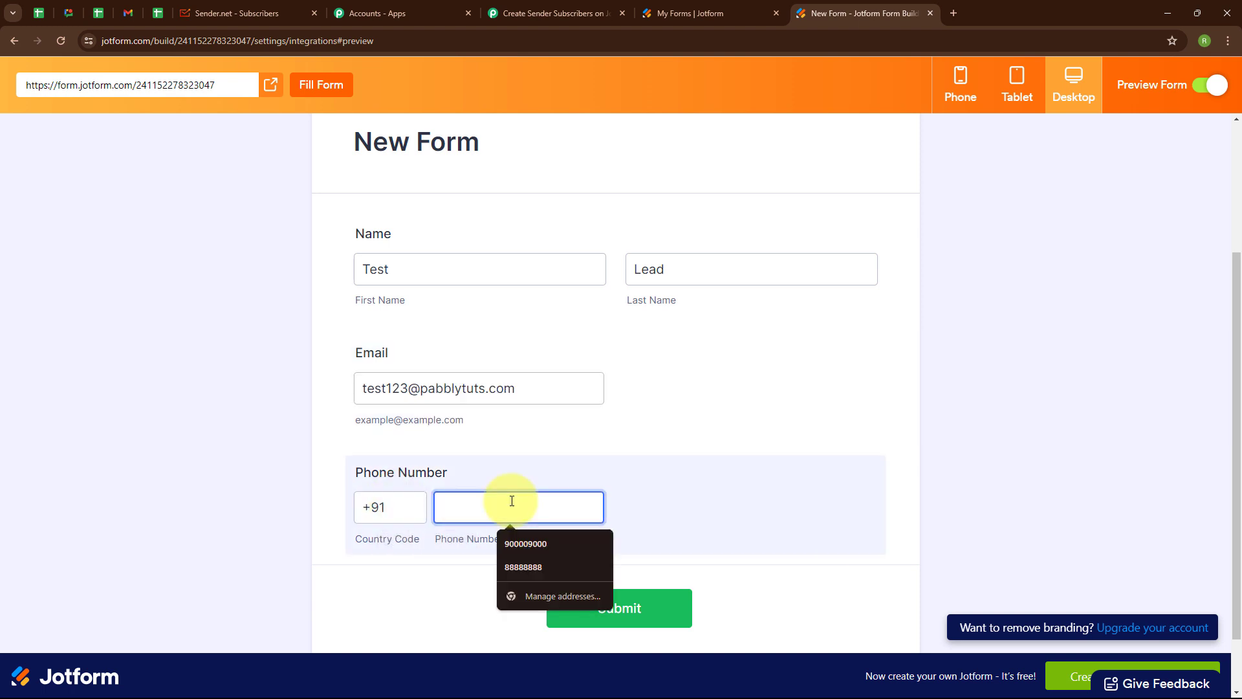
- Submit the Test Lead response and check Jotform's submission confirmation message
left_click(625, 606)
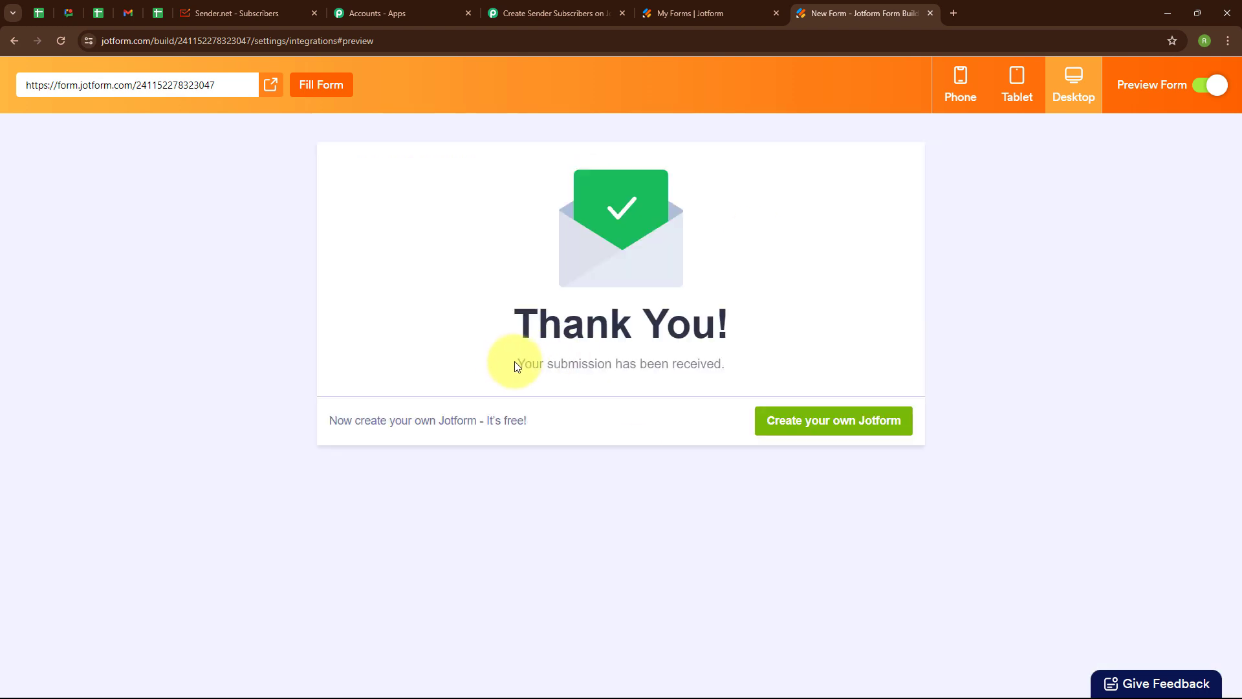
left_click_drag(525, 360, 716, 360)
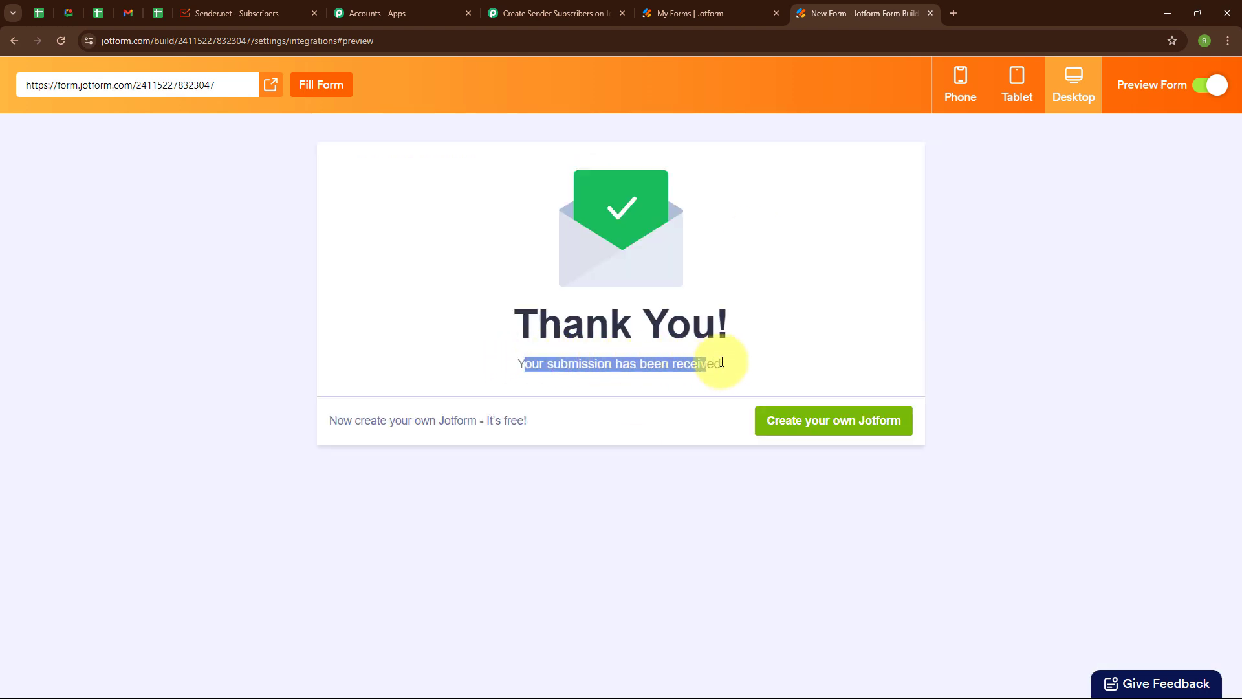
left_click(782, 354)
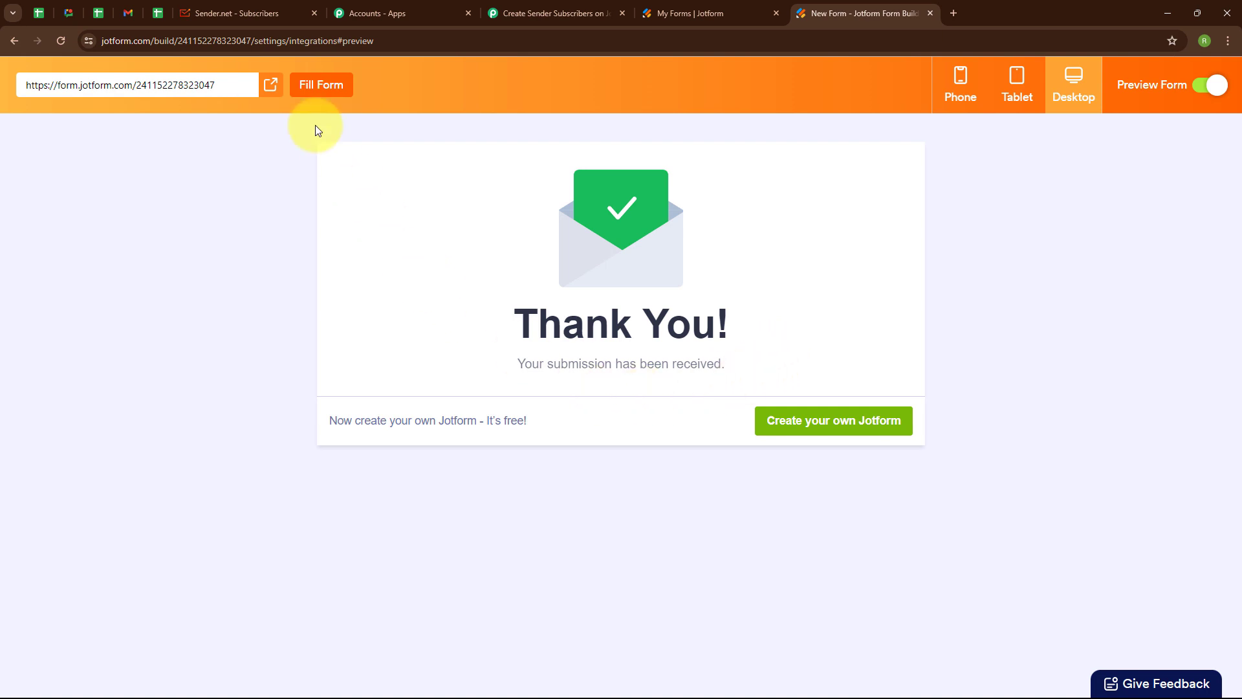
left_click(257, 7)
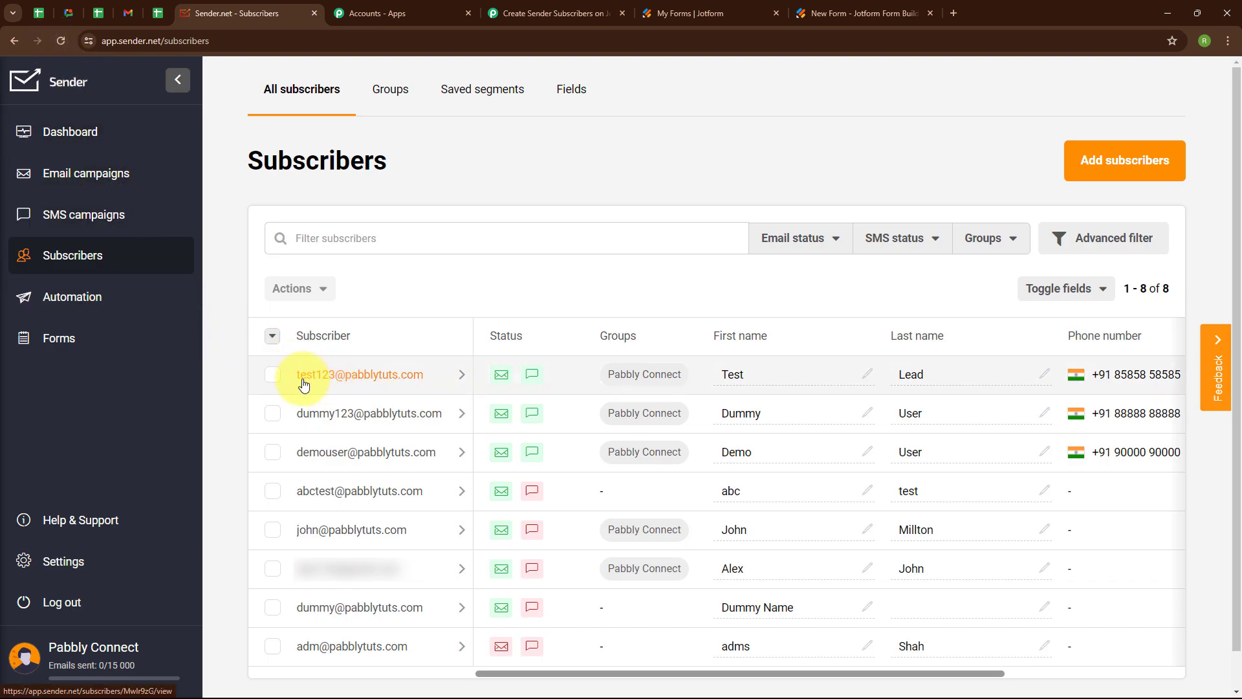
- Verify the Test Lead row in Sender's Pabbly Connect group, then return to the Pabbly workflow
left_click(432, 379)
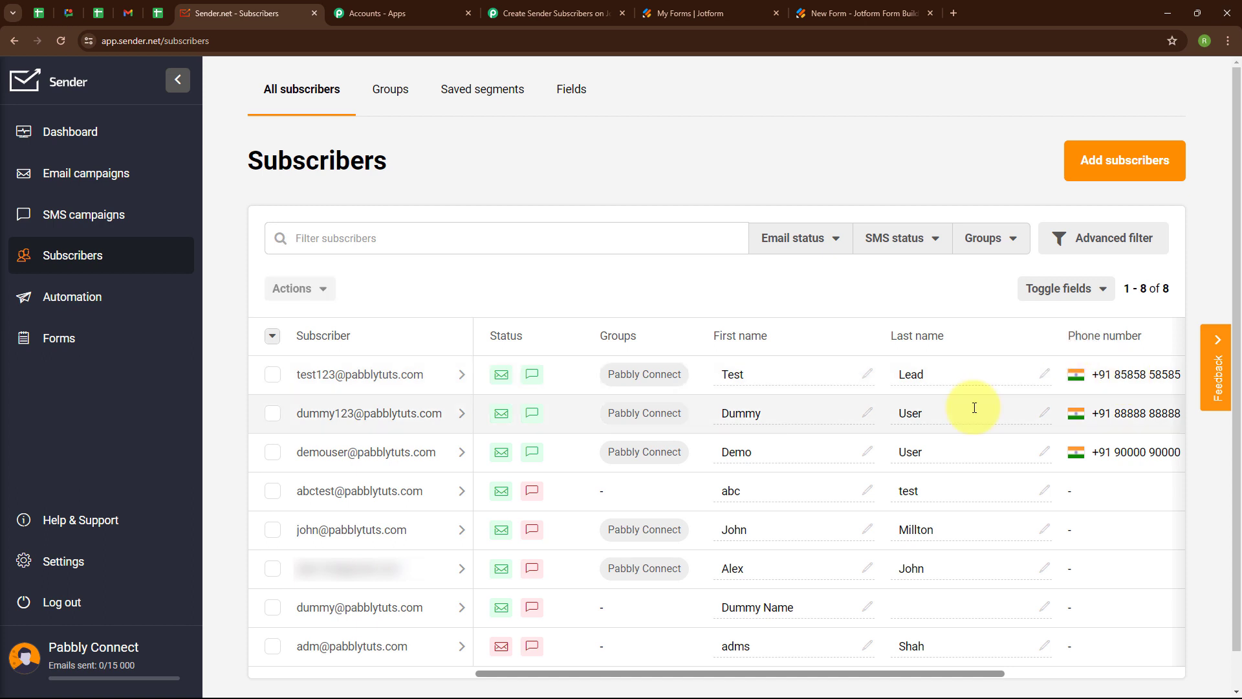
left_click(542, 14)
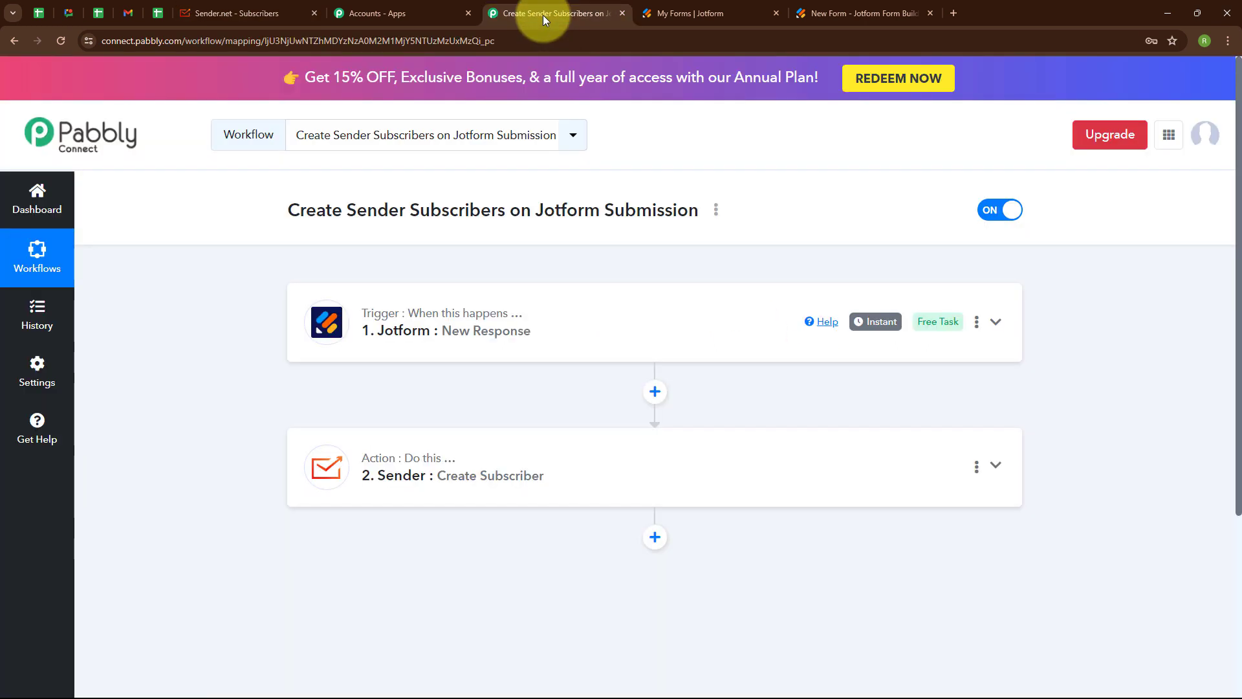